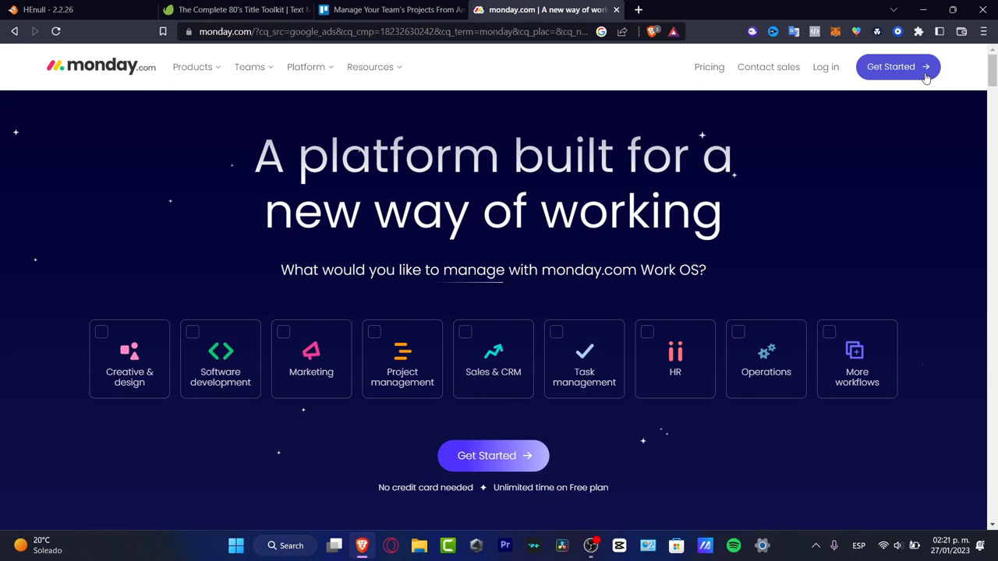
Open the monday.com login page and search the web for "temporary email" in a new browser tab
click(825, 69)
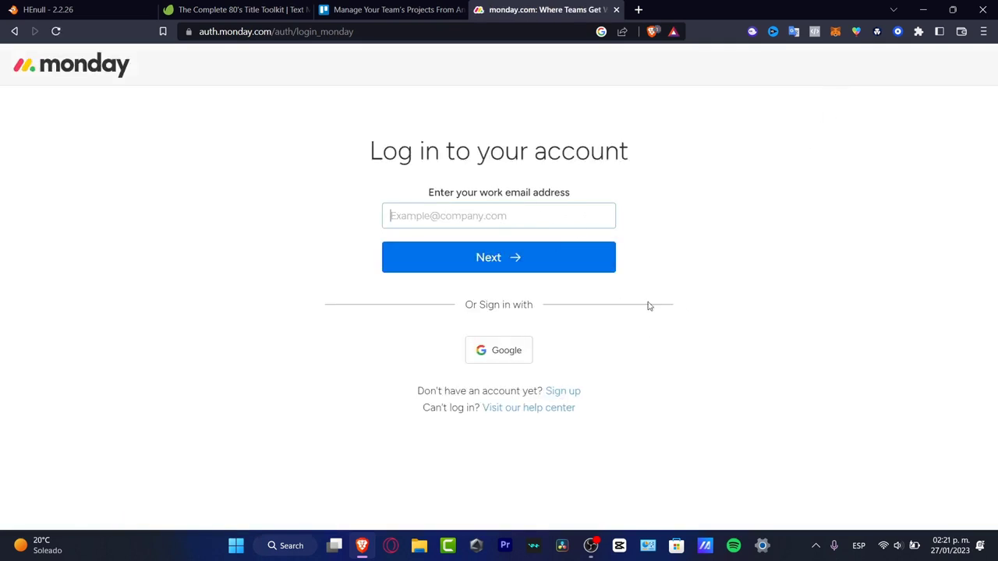
click(638, 9)
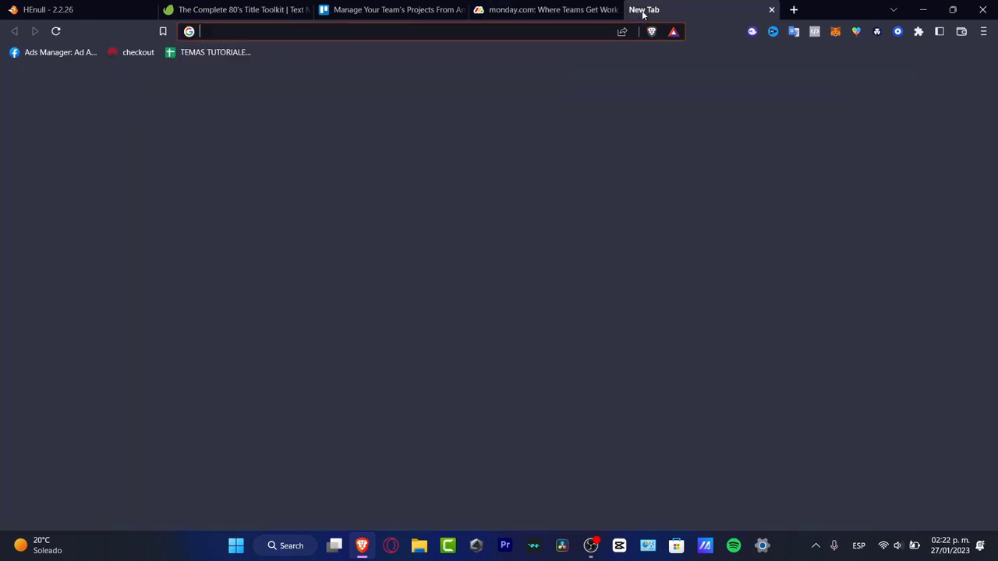
text(temporary email)
key(Return)
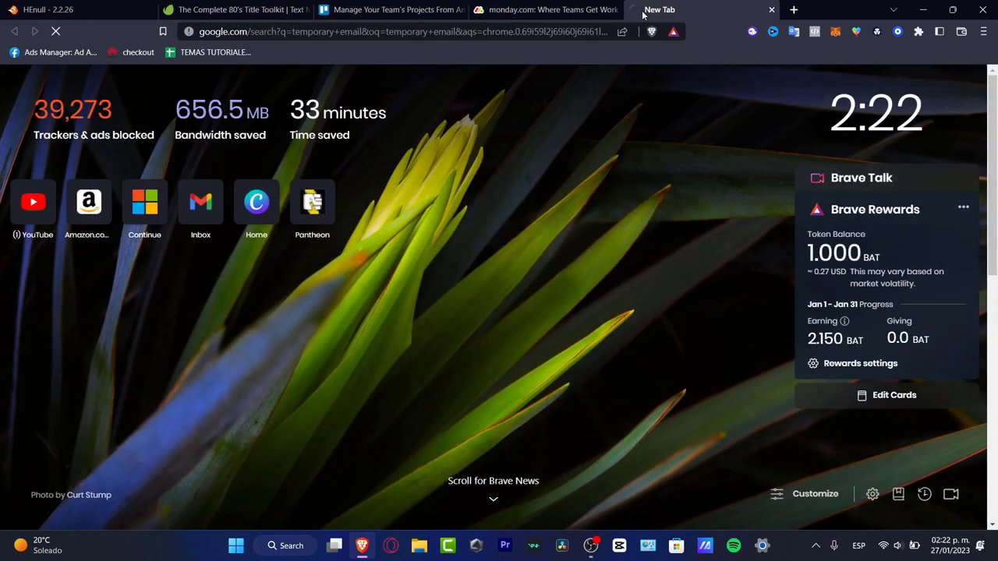
click(330, 185)
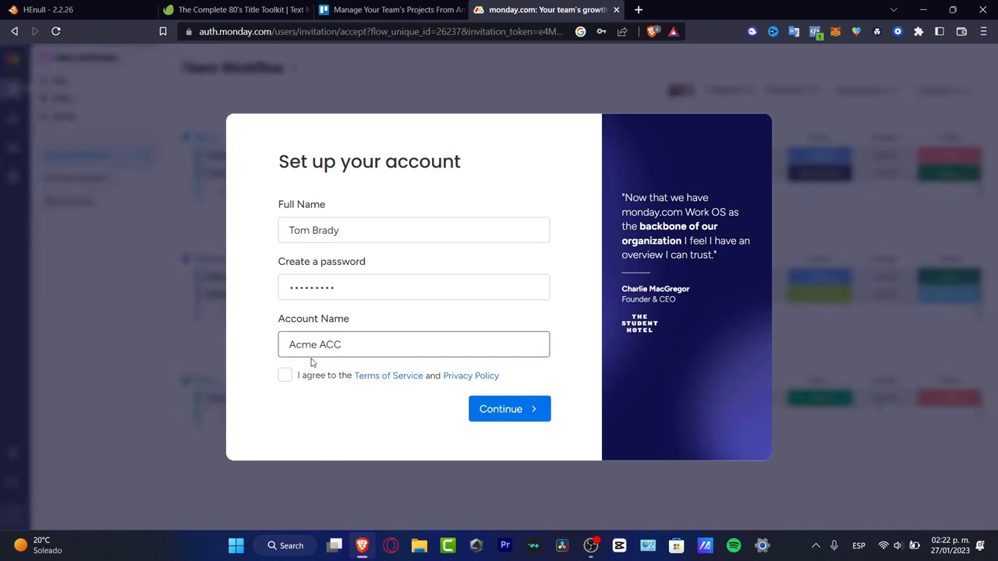
Accept the Terms of Service and Privacy Policy, submit the account setup form and dismiss the browser's offer to save the password
click(286, 376)
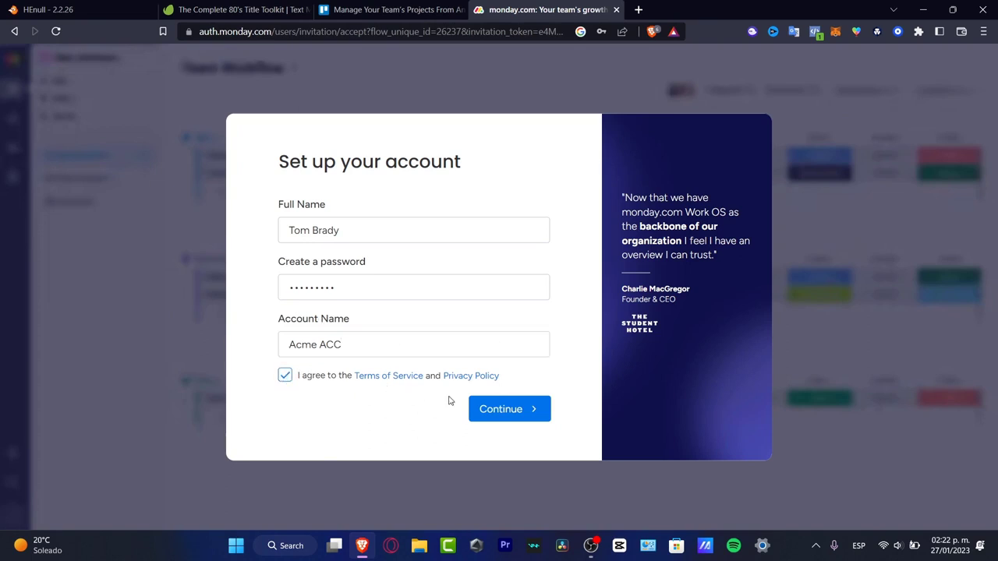
click(531, 411)
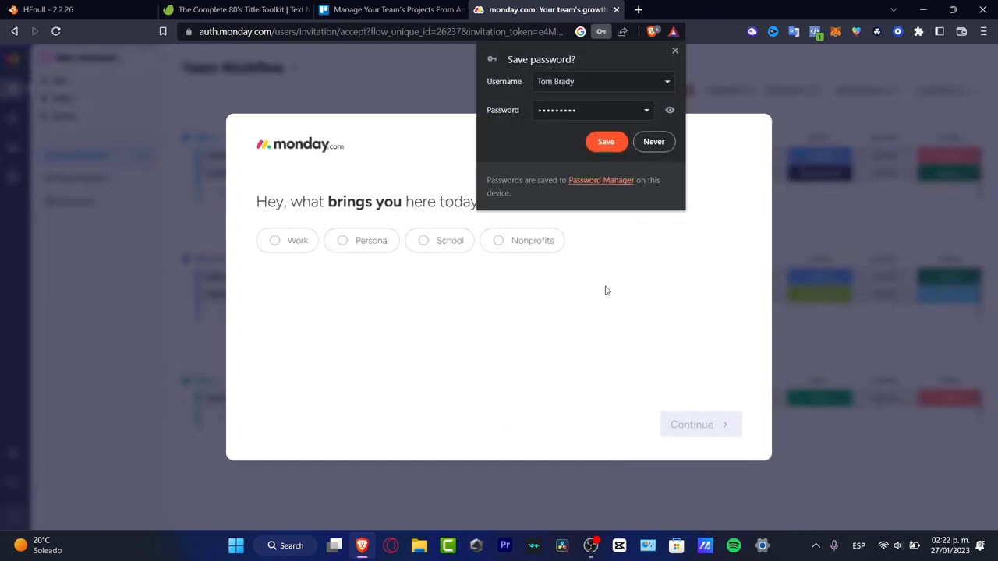
click(676, 52)
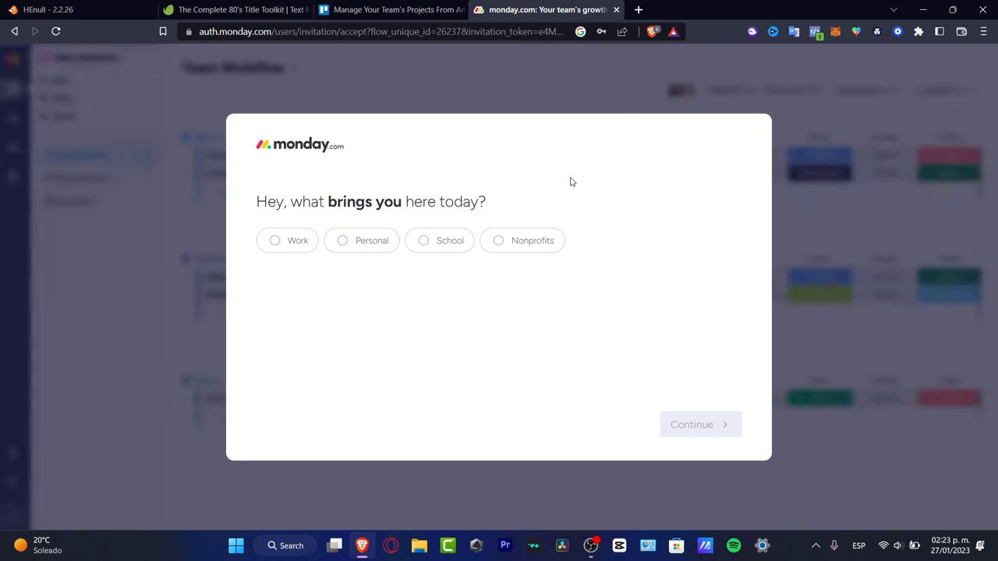
Answer the onboarding survey with Personal as the purpose and Design and Creative as the area to manage first
click(370, 244)
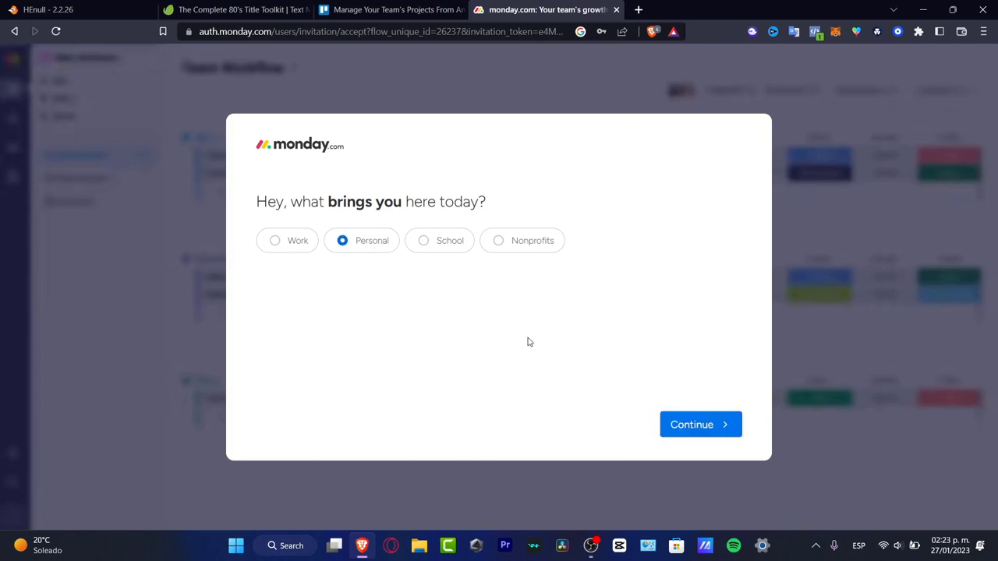
click(690, 421)
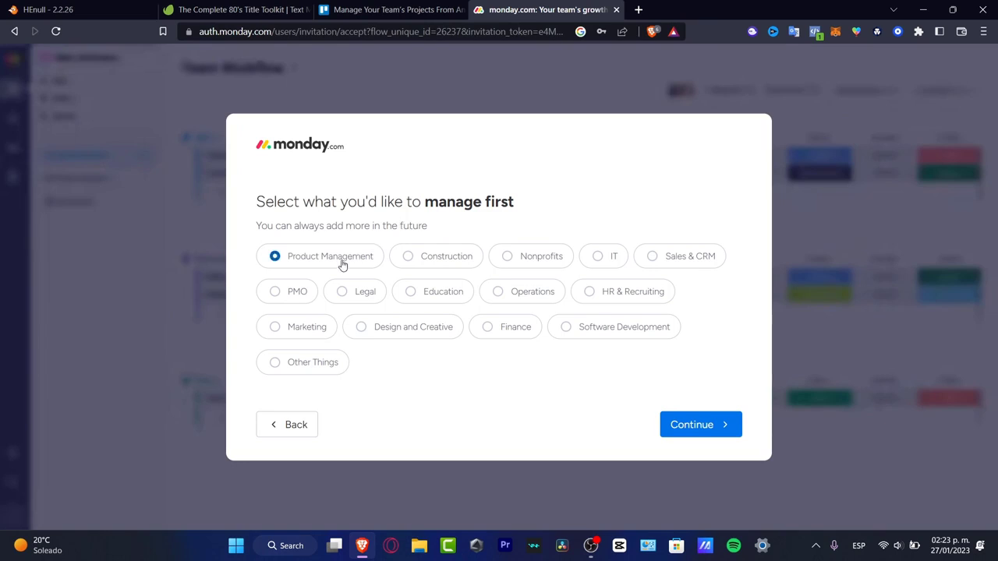
click(412, 330)
click(723, 429)
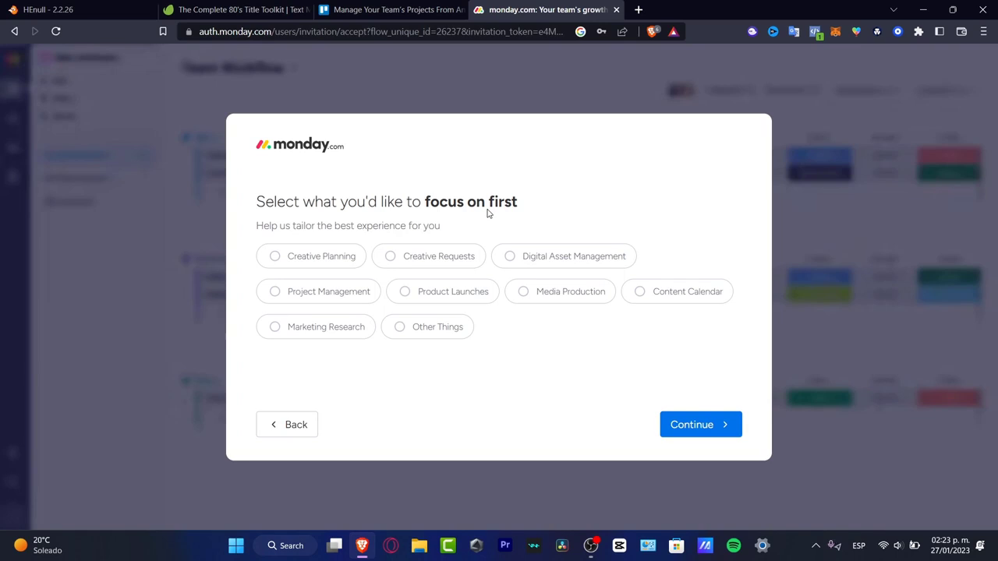
Set Creative Planning as the first focus and Other as the way of hearing about monday.com
click(332, 256)
click(716, 429)
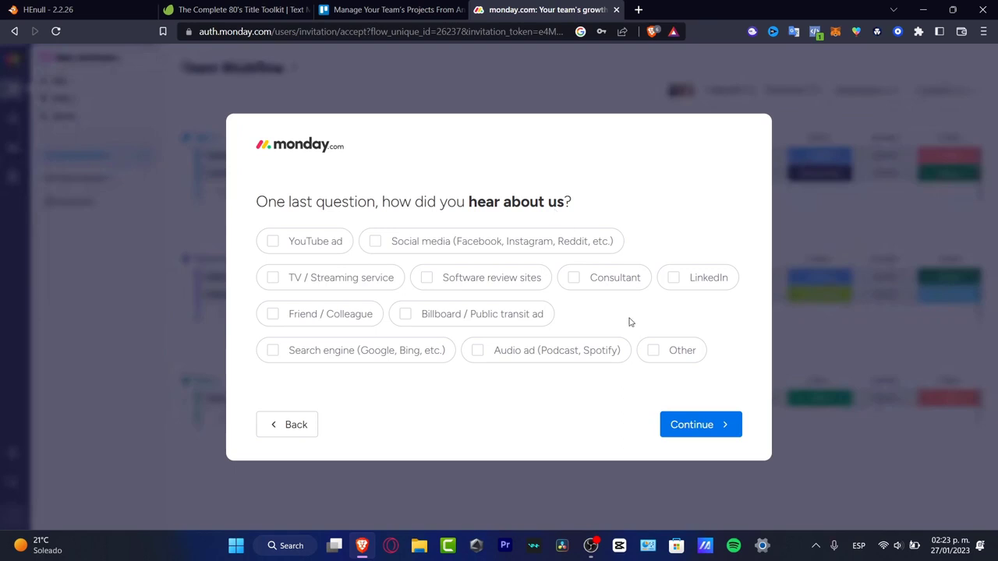
click(654, 353)
click(709, 426)
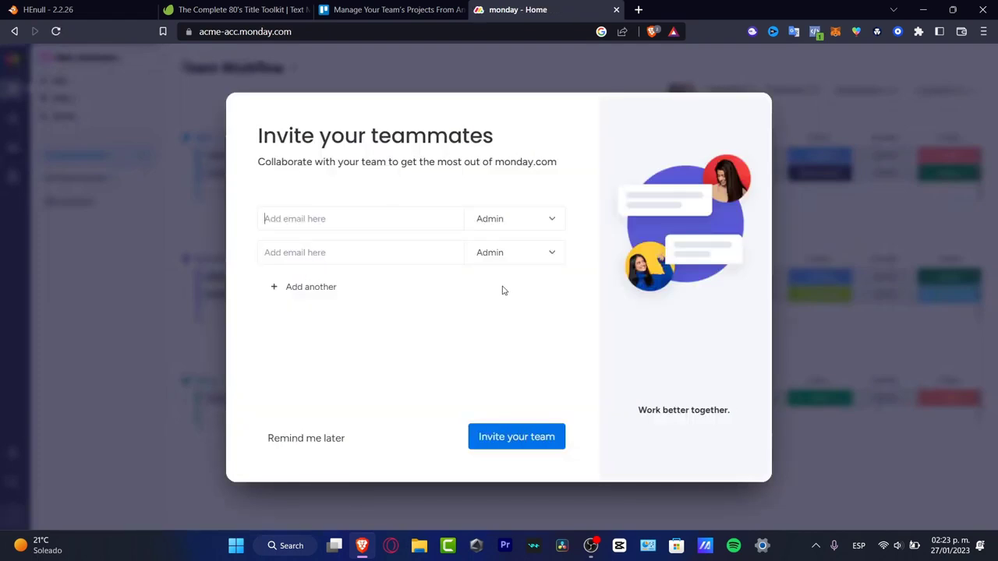
Postpone inviting teammates and name the first board Social Media 2023
click(320, 430)
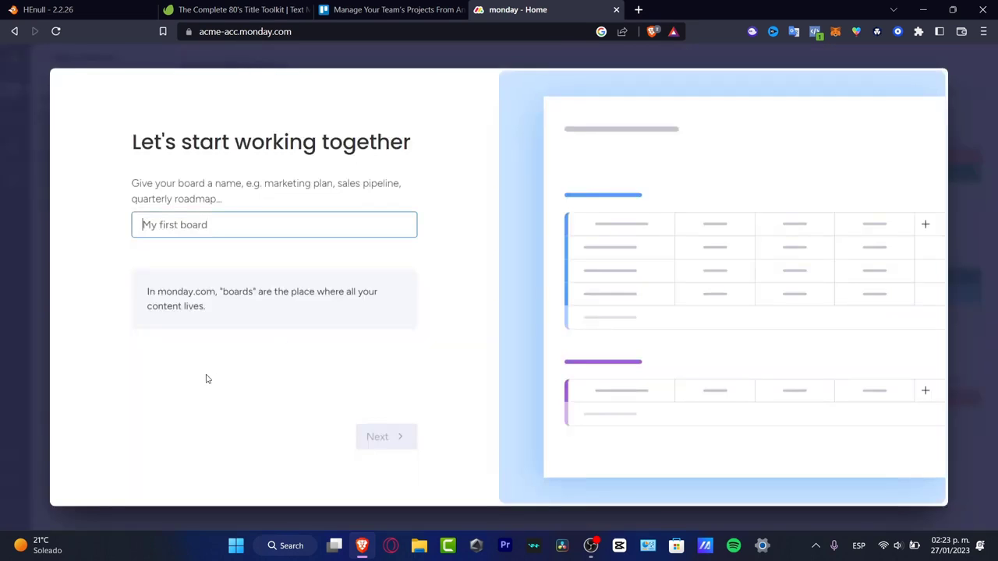
drag(194, 148, 417, 147)
click(193, 188)
drag(194, 187, 282, 187)
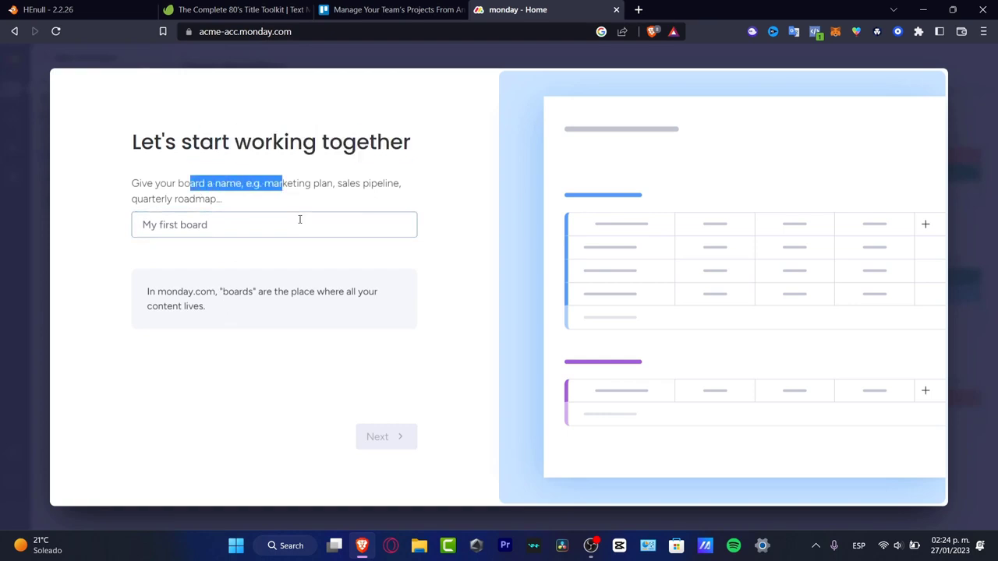
click(305, 227)
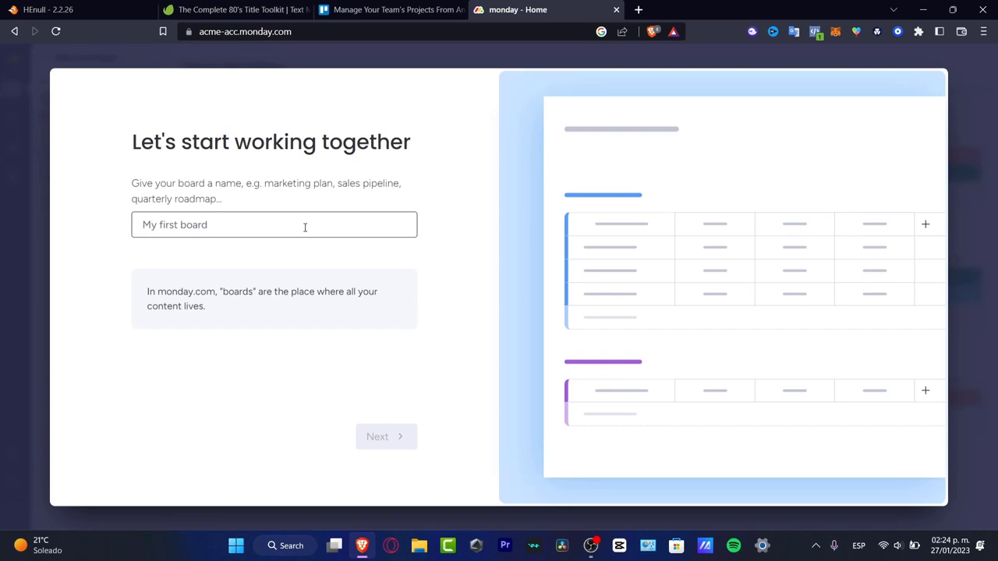
text(Social )
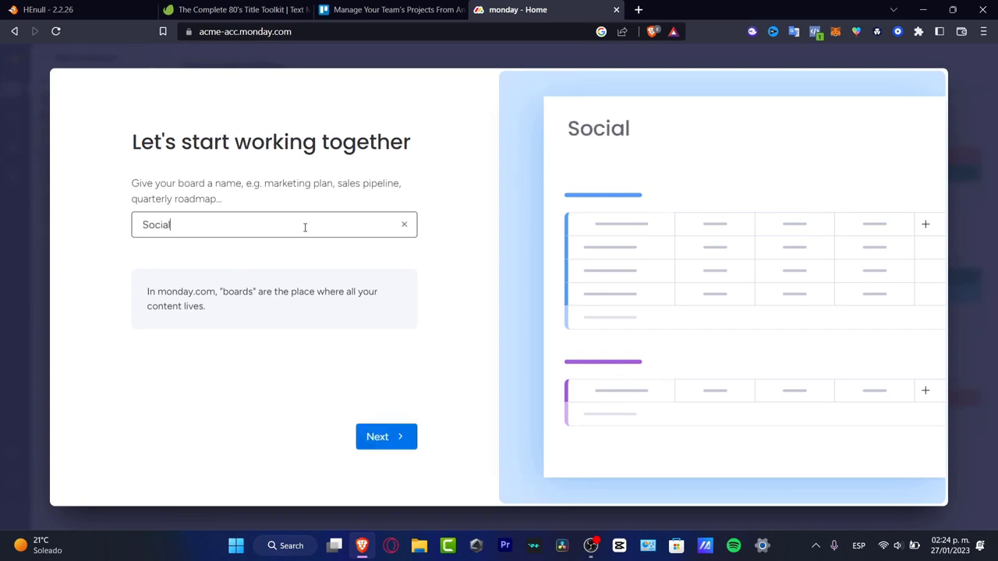
text(Media 2023)
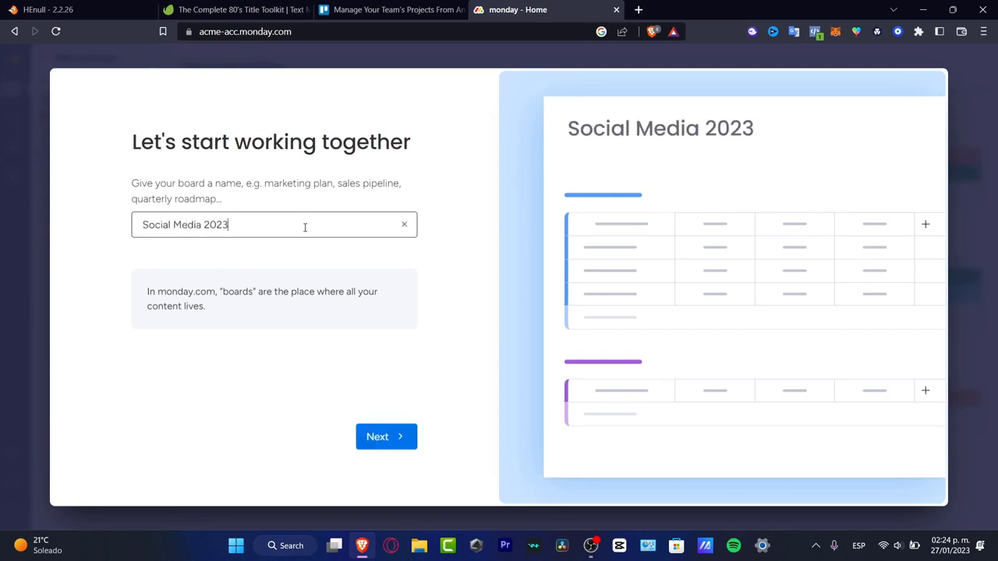
click(407, 442)
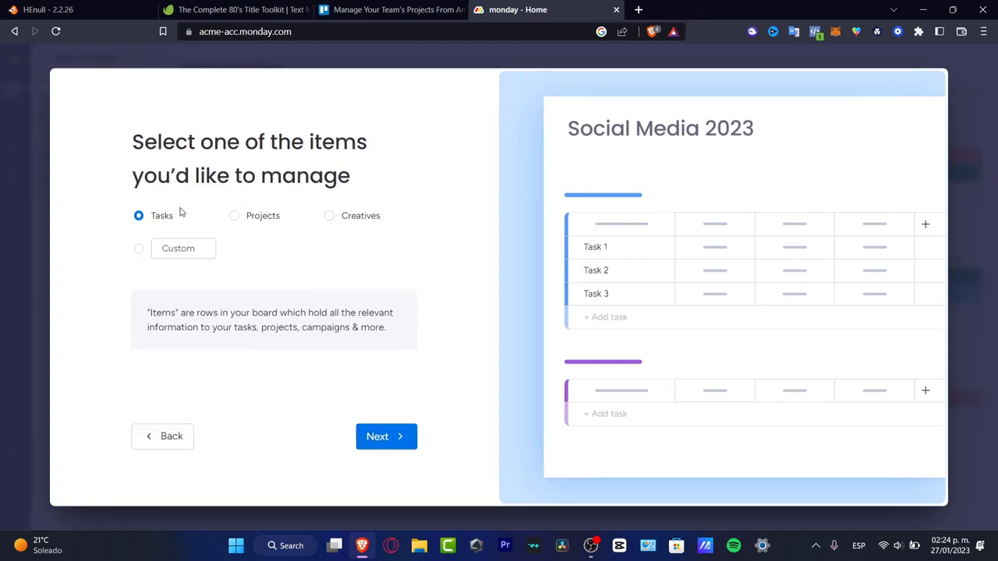
Choose Projects as the kind of items to manage on the board
drag(271, 218, 275, 218)
click(234, 216)
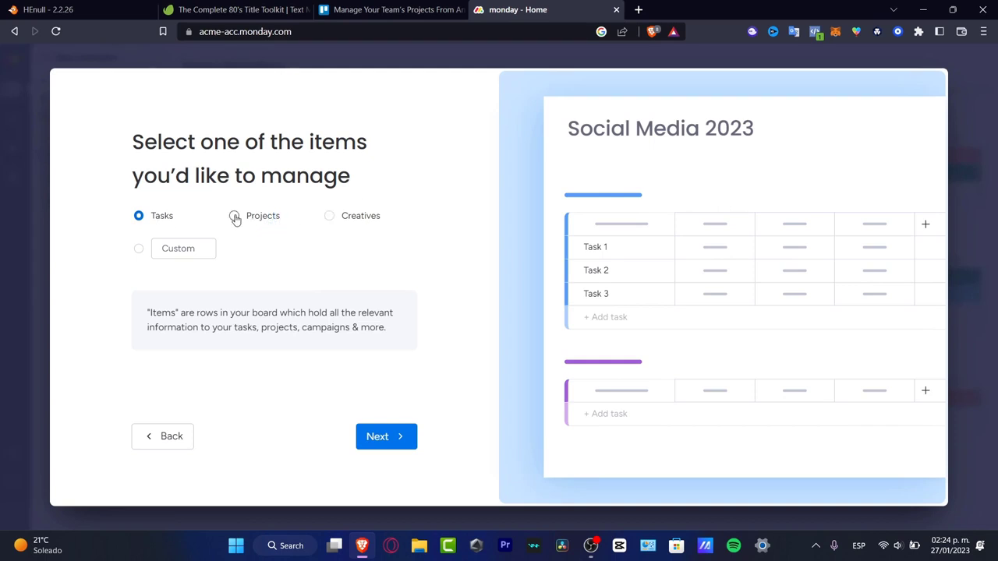
click(393, 446)
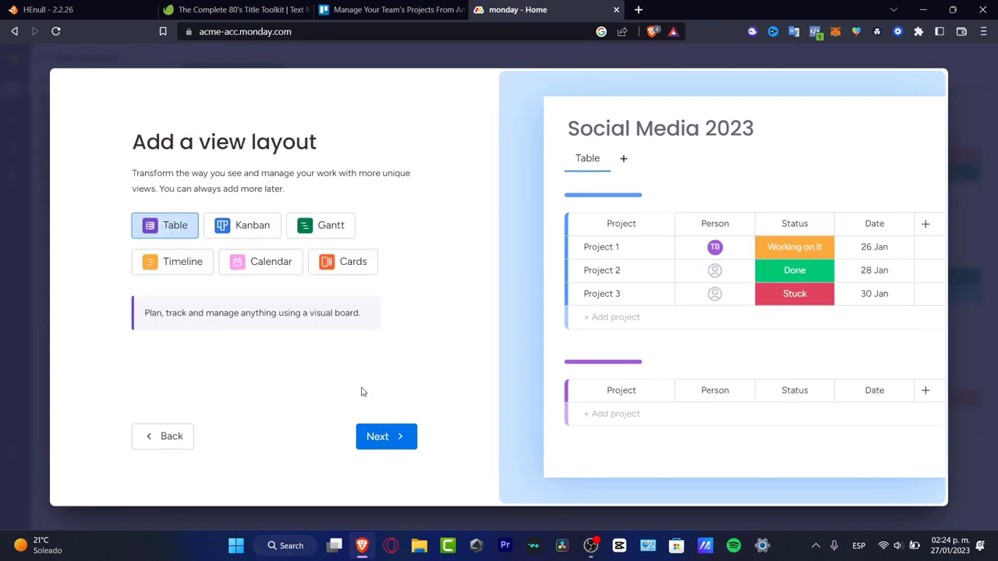
Preview the Kanban, Gantt, Timeline, Calendar and Cards view layouts for the board
drag(191, 144, 311, 154)
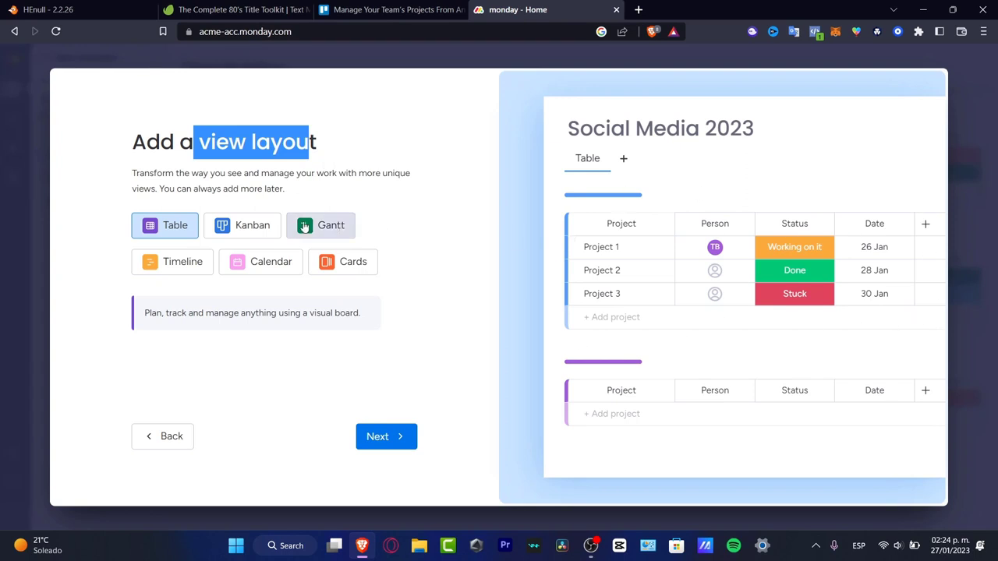
click(257, 227)
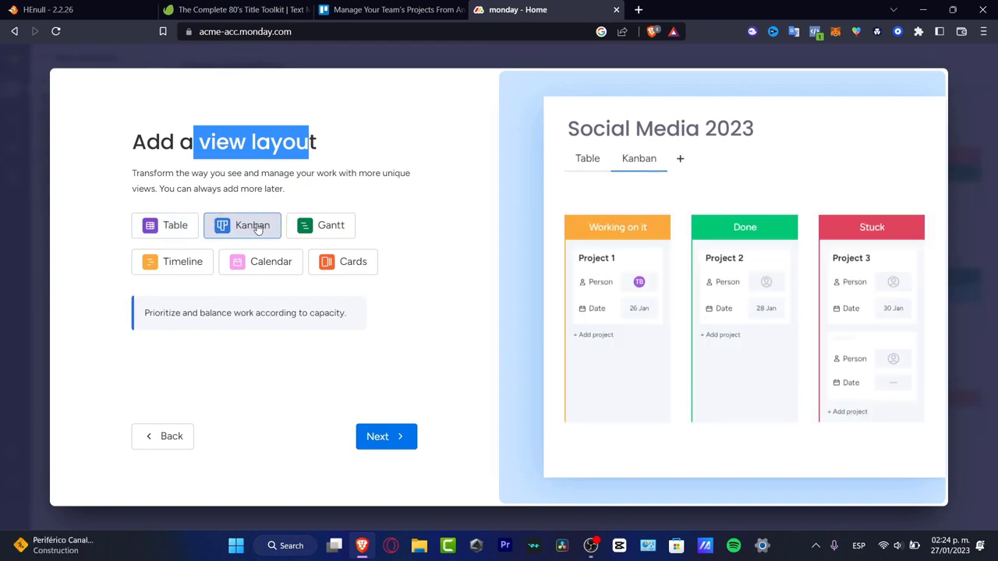
click(327, 229)
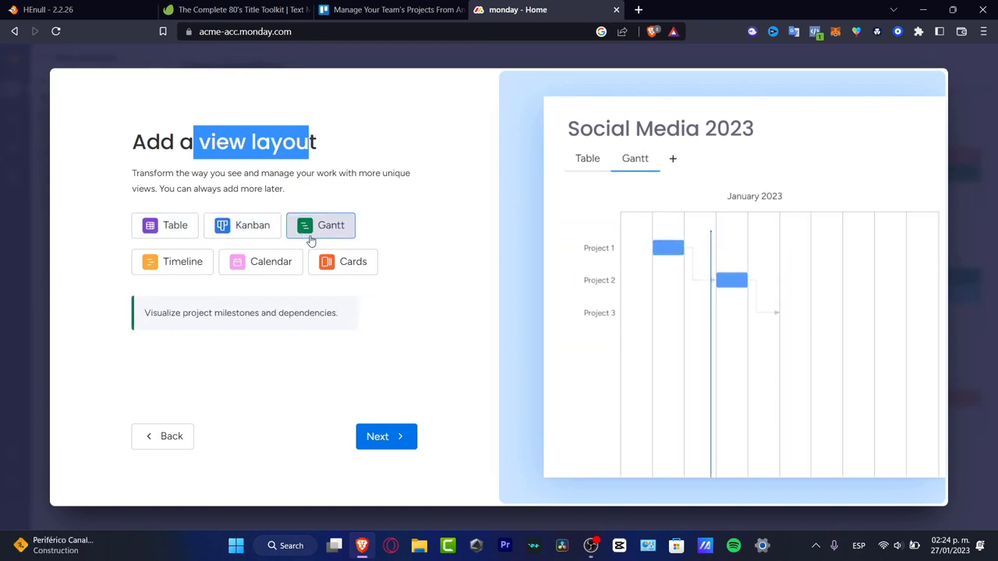
click(187, 265)
click(248, 265)
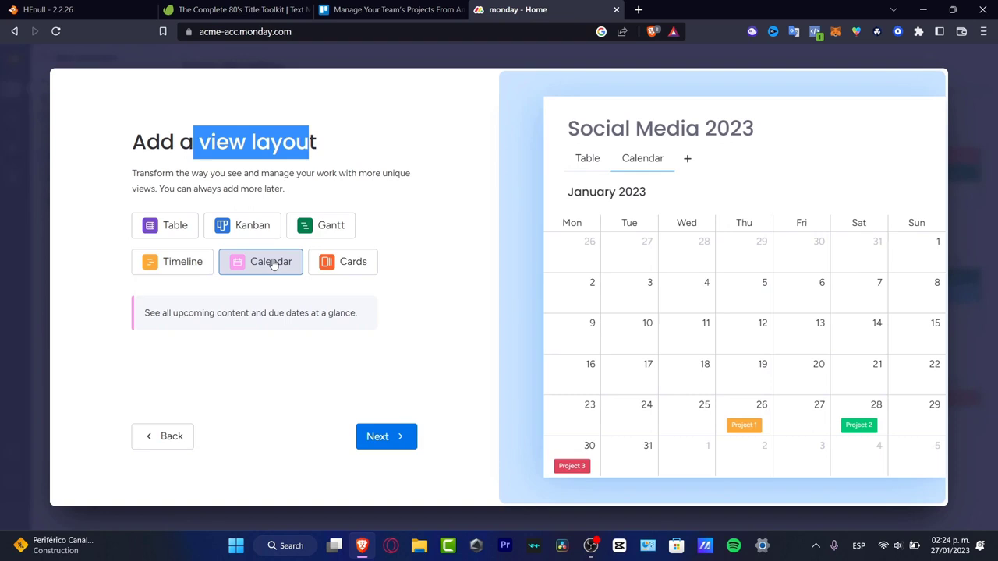
click(336, 269)
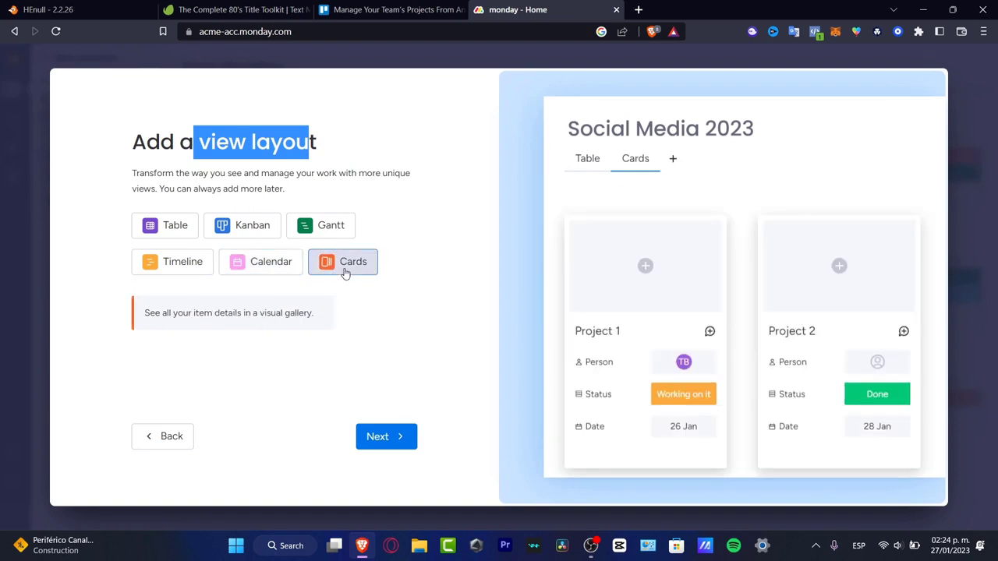
click(252, 234)
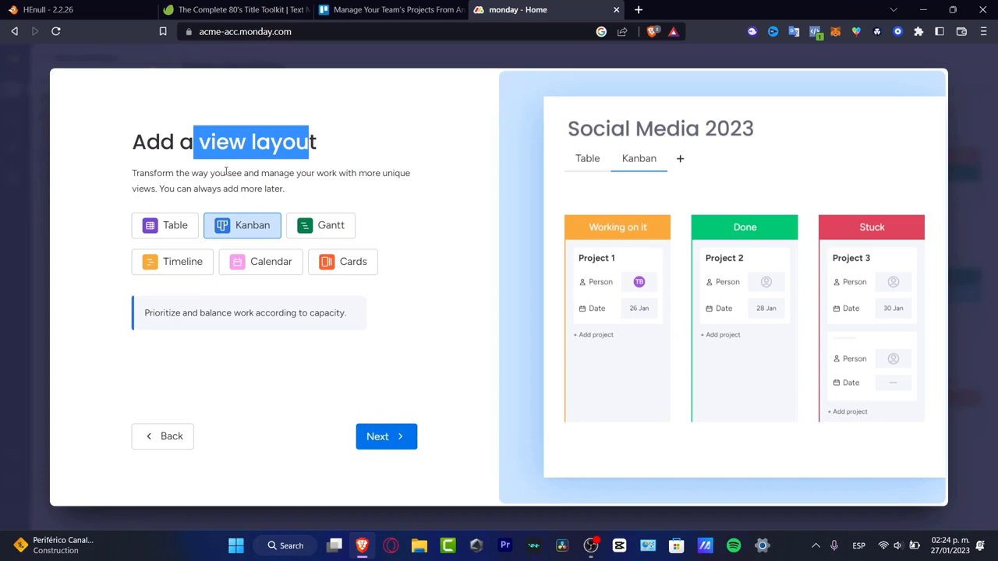
click(336, 156)
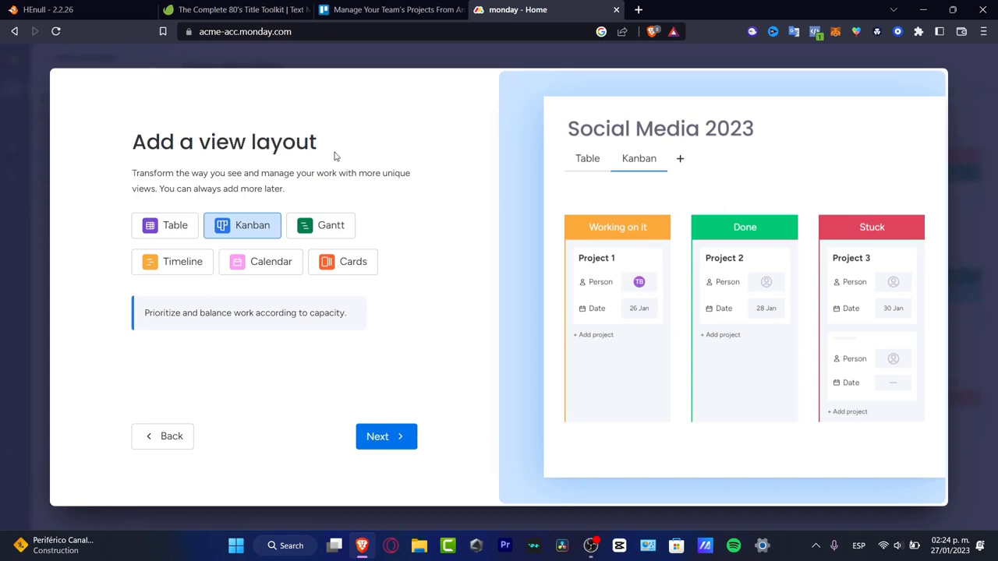
Add the Cards view layout to the board and continue to the project list
click(281, 269)
click(343, 262)
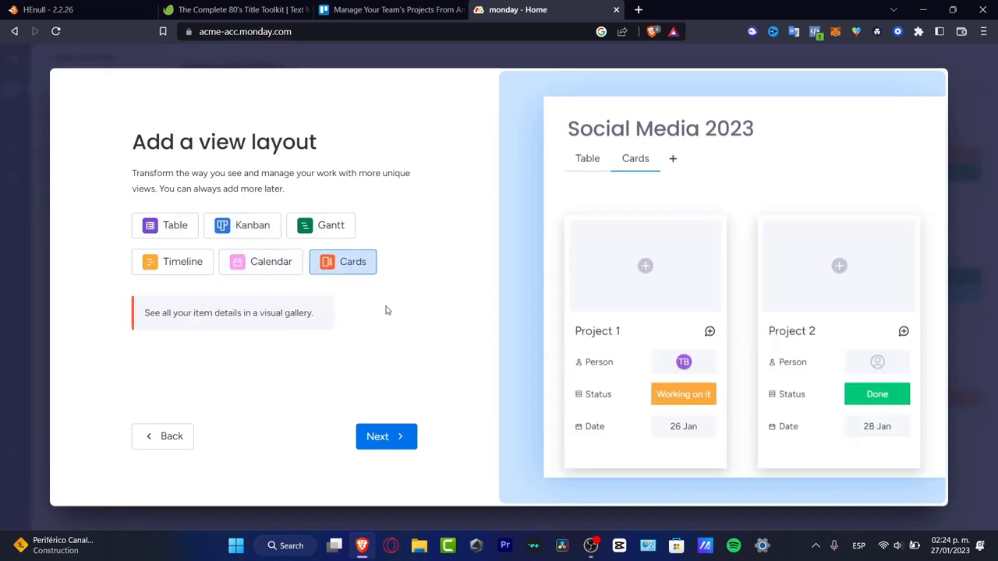
click(405, 443)
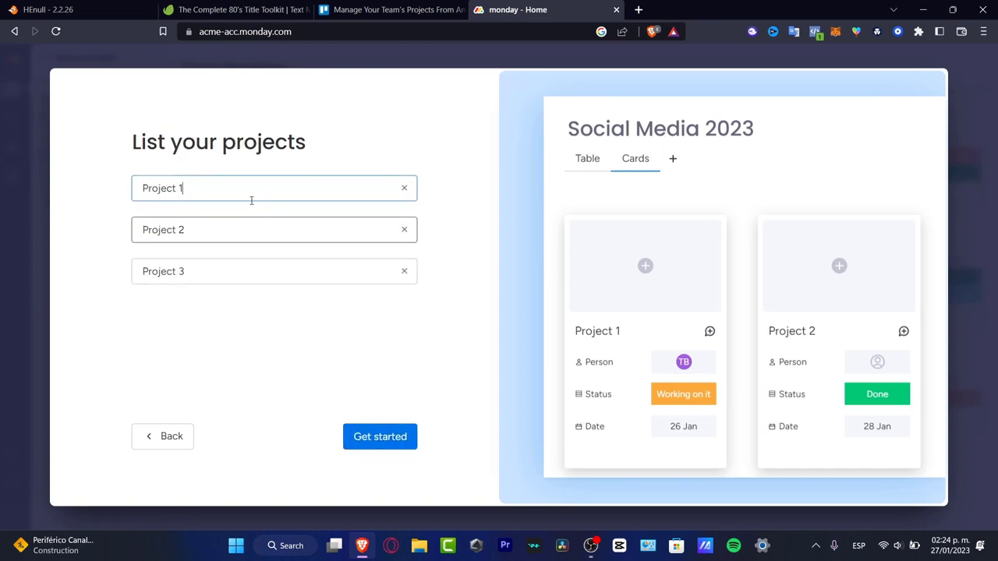
Name the three projects Youtube, Instagram and Pinterest, and finish the board setup
triple_click(211, 190)
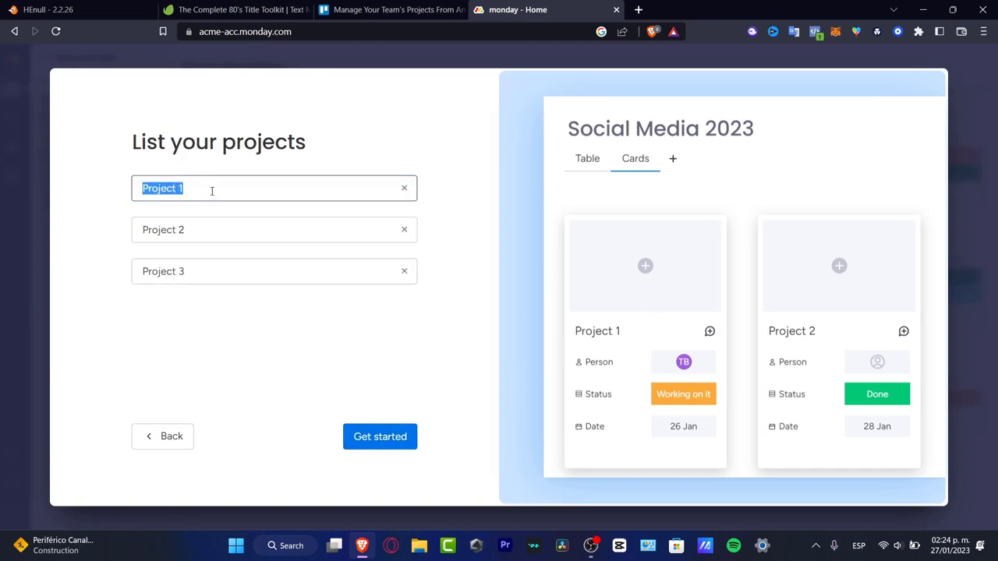
text(Youtube)
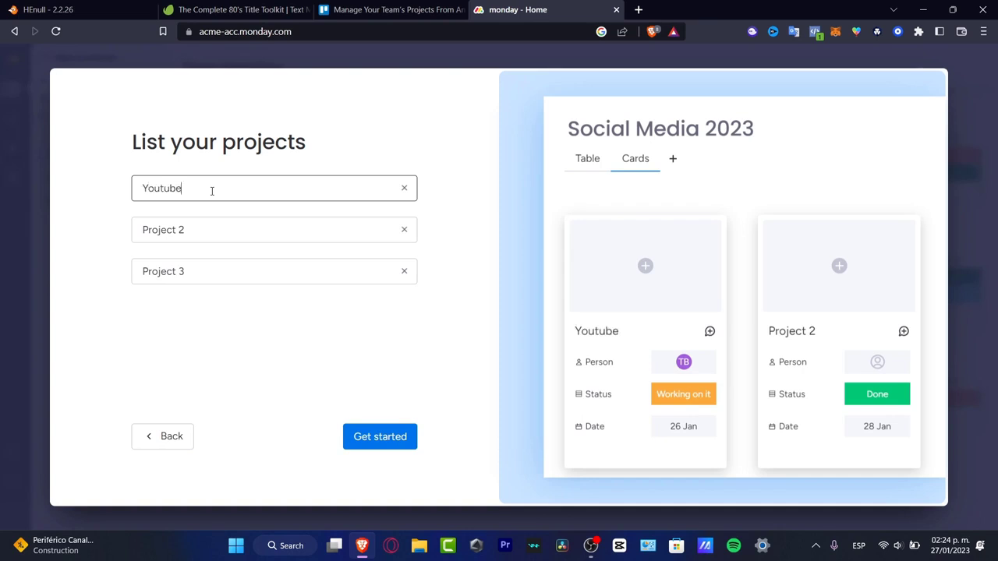
key(Tab)
text(Instagram)
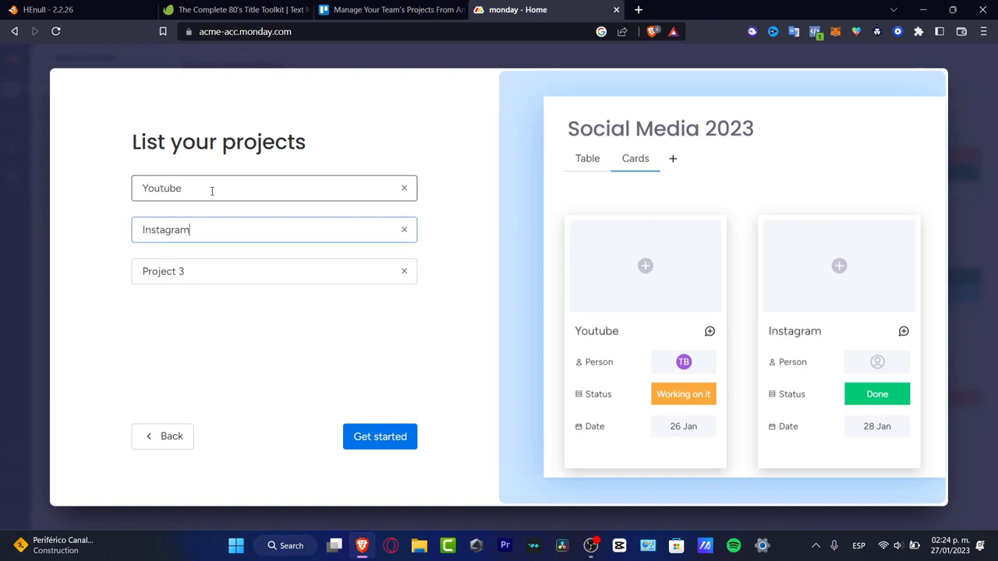
key(Tab)
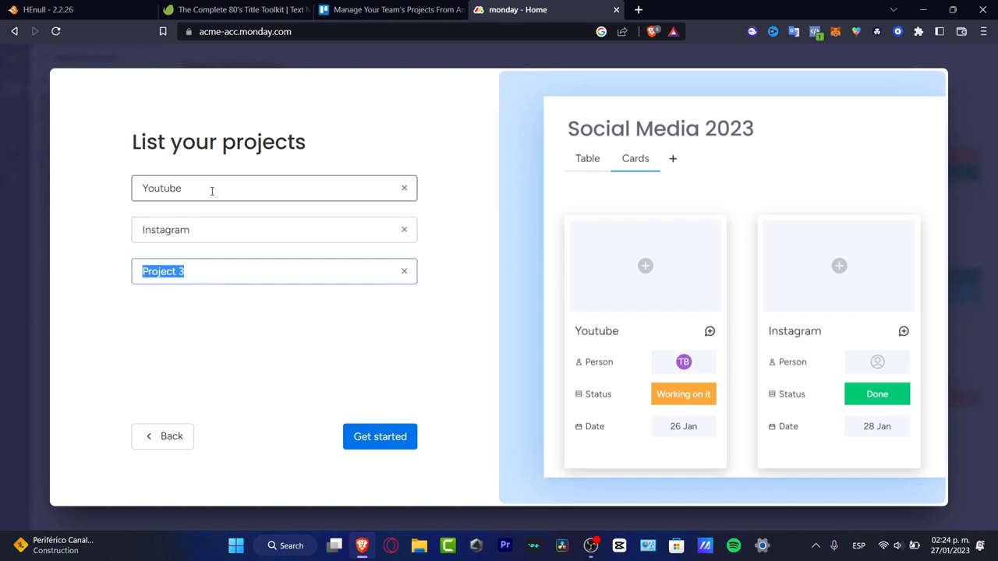
text(Pinterest)
click(375, 441)
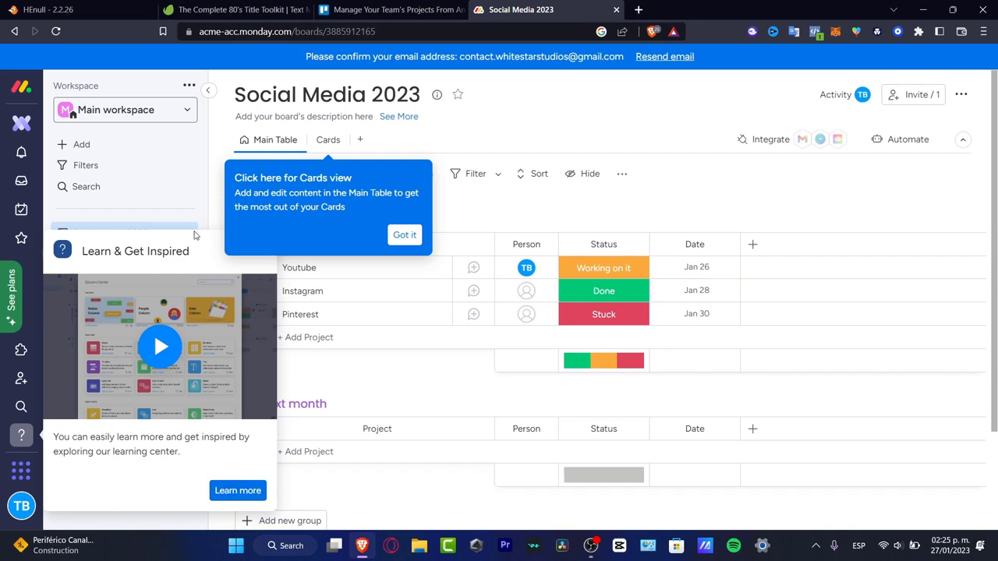
Dismiss the Cards view tip and the learning center pop-up, and show the board in its Cards view
click(405, 235)
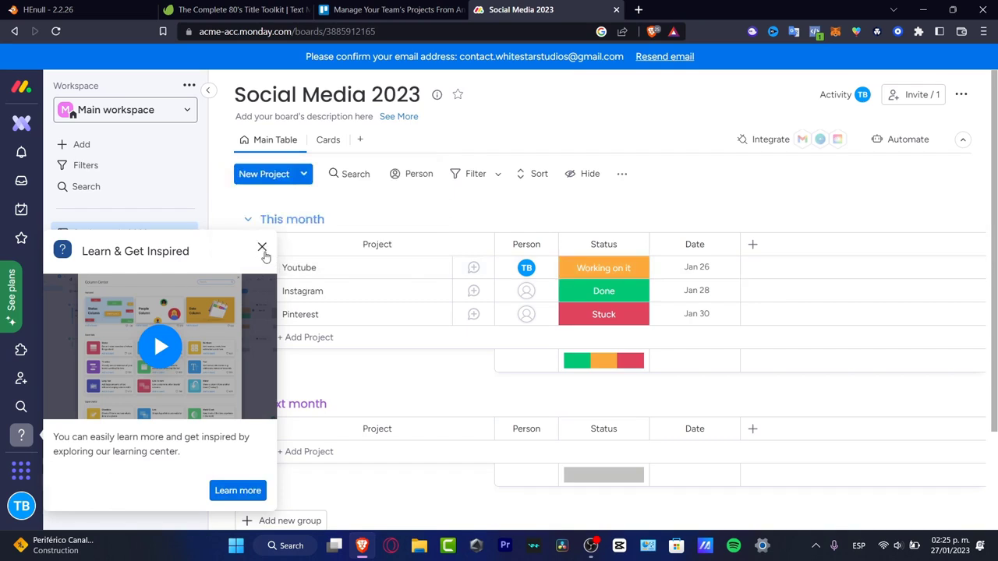
click(262, 248)
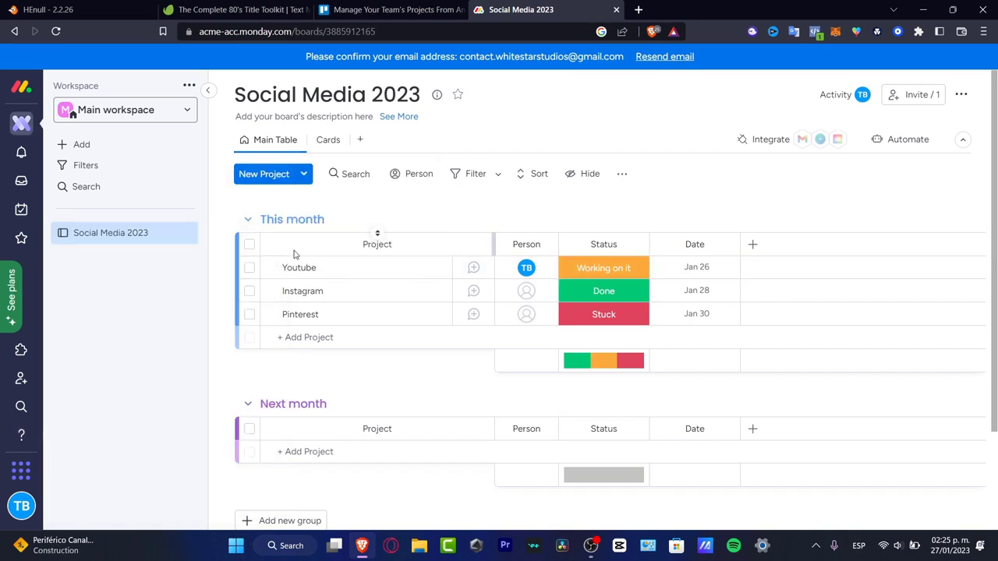
click(321, 145)
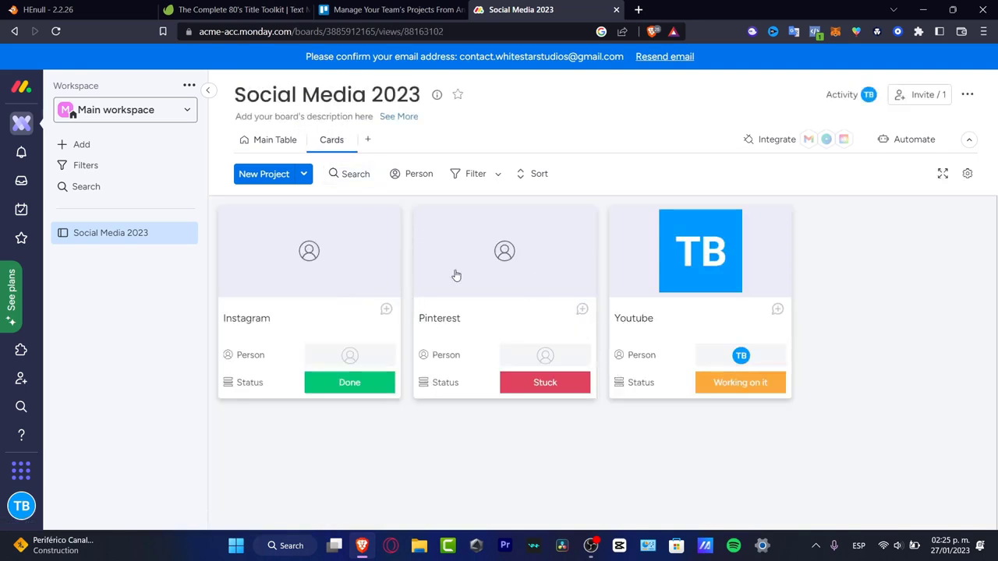
Add a Kanban view to the Social Media 2023 board, keeping its default name and the original column order
click(368, 139)
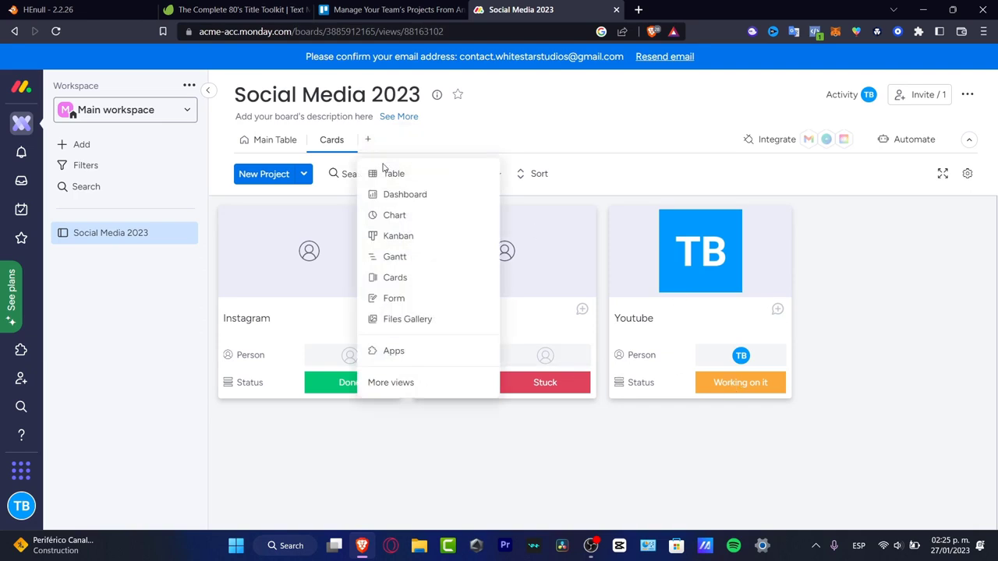
click(418, 237)
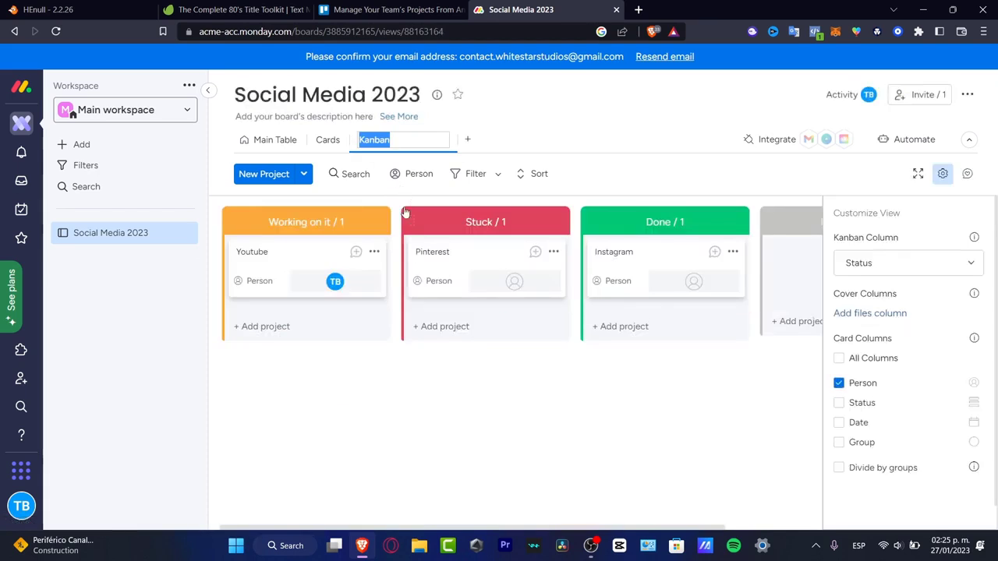
click(411, 399)
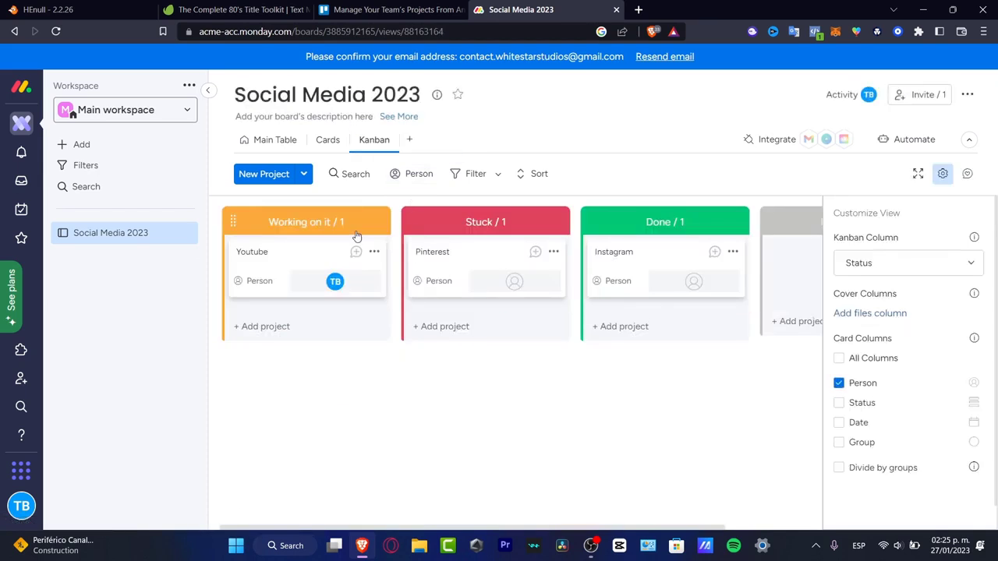
drag(356, 226, 591, 277)
drag(623, 246, 350, 223)
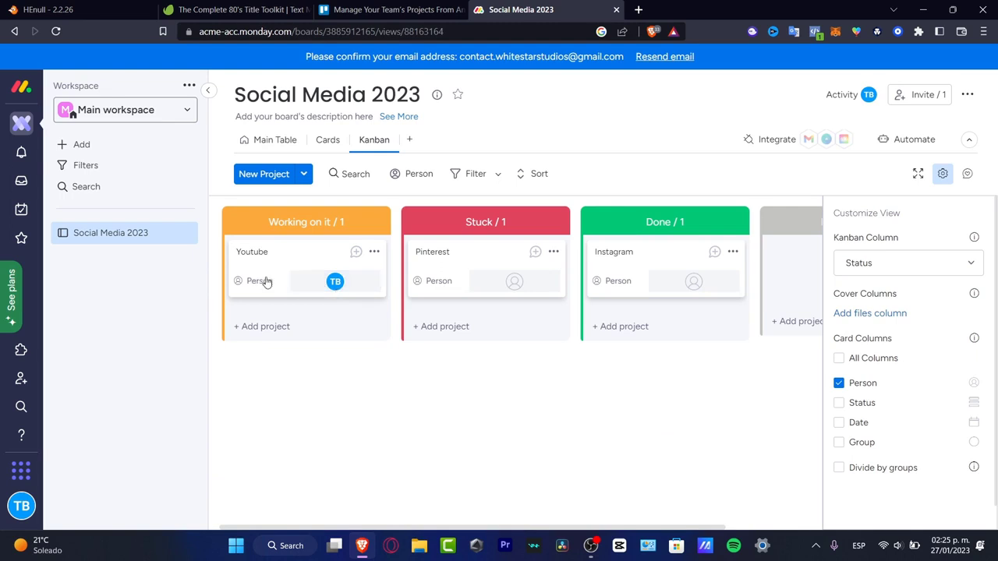
Add a project named Post Video 1 to the Working on it column of the Kanban view
click(273, 326)
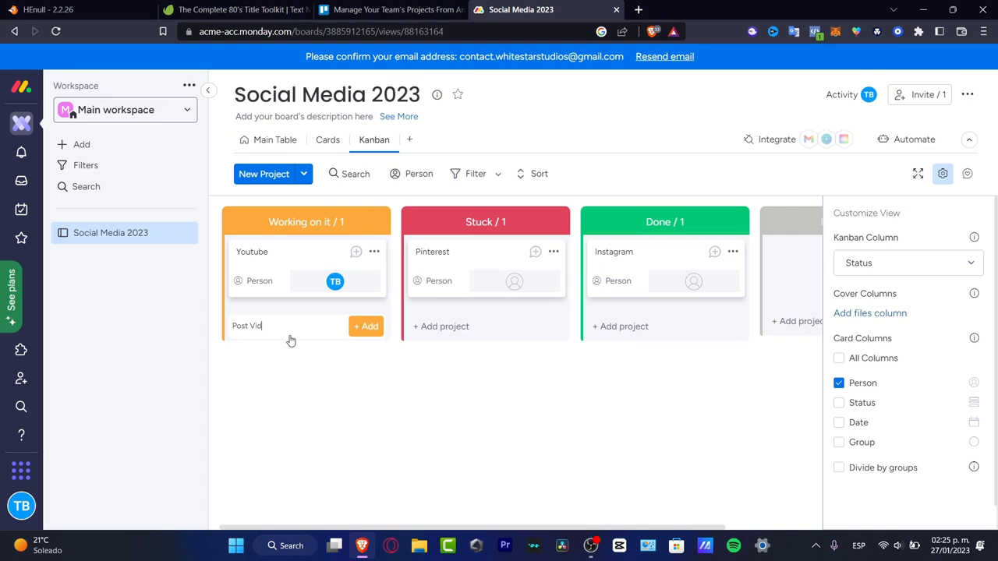
text(Post Video 1)
key(Return)
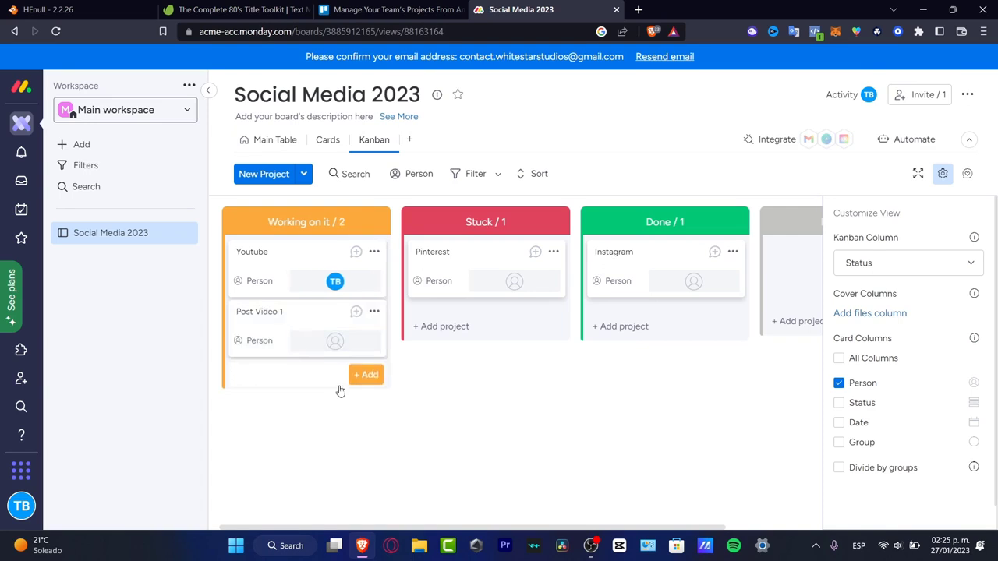
Look at the options for moving the Post Video 1 project to another board, without moving it
click(374, 314)
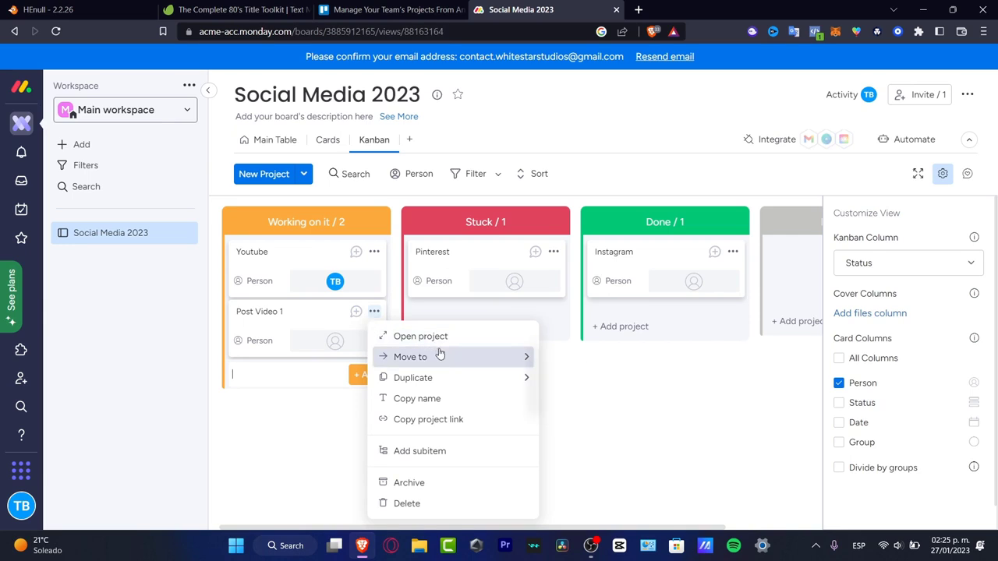
mouse_move(439, 355)
click(647, 382)
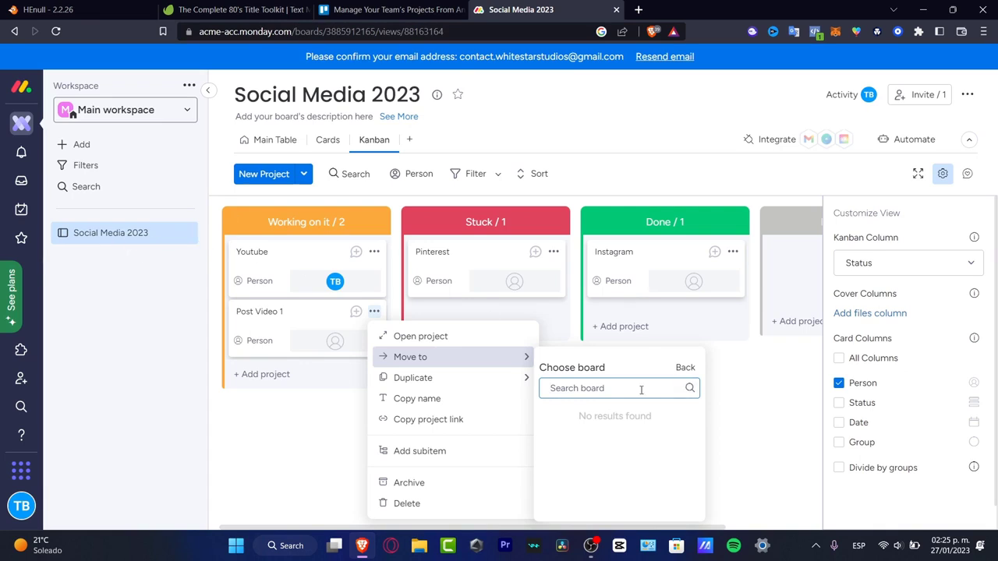
click(772, 419)
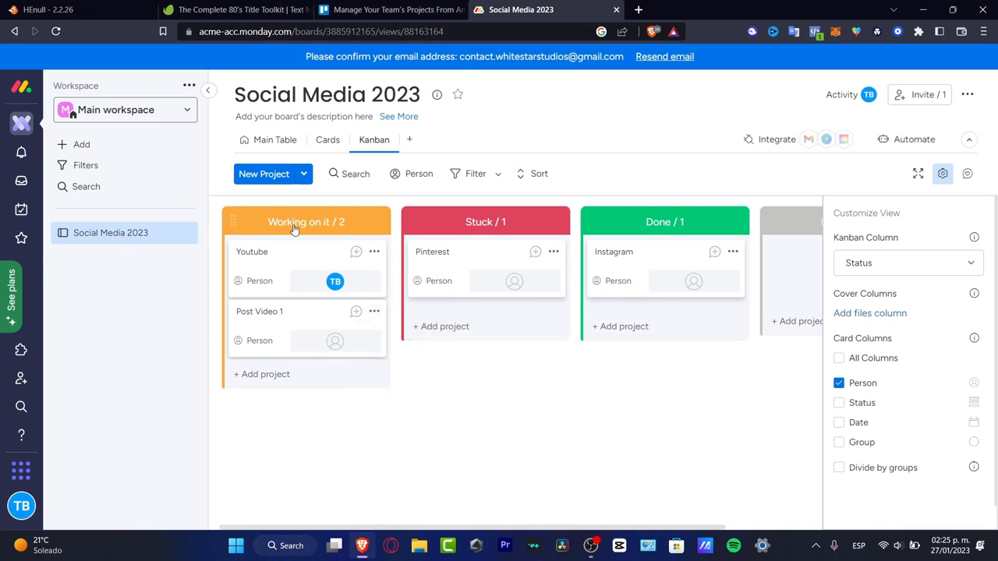
Open the main workspace's page and rename the workspace as Social Media 2023
click(158, 114)
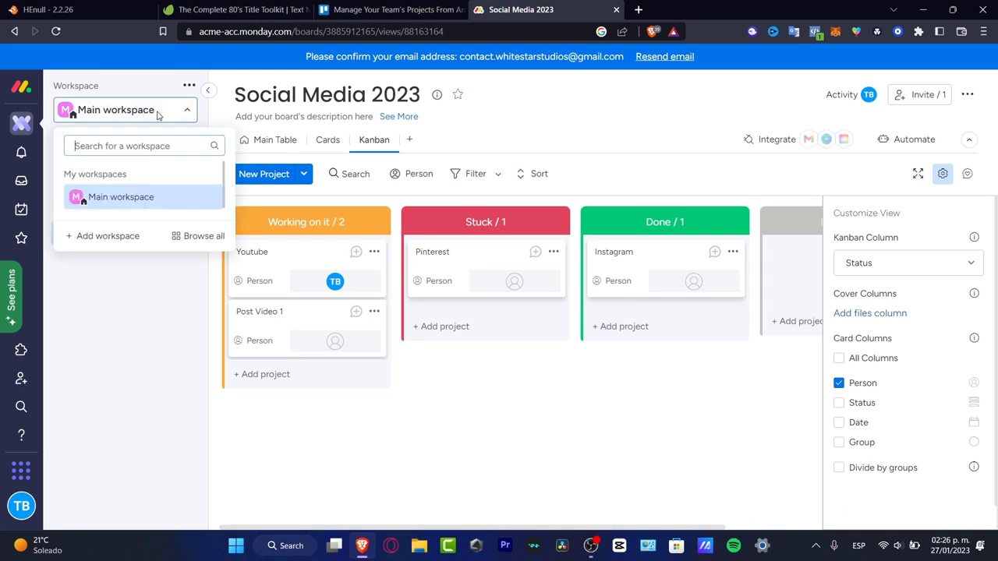
click(127, 201)
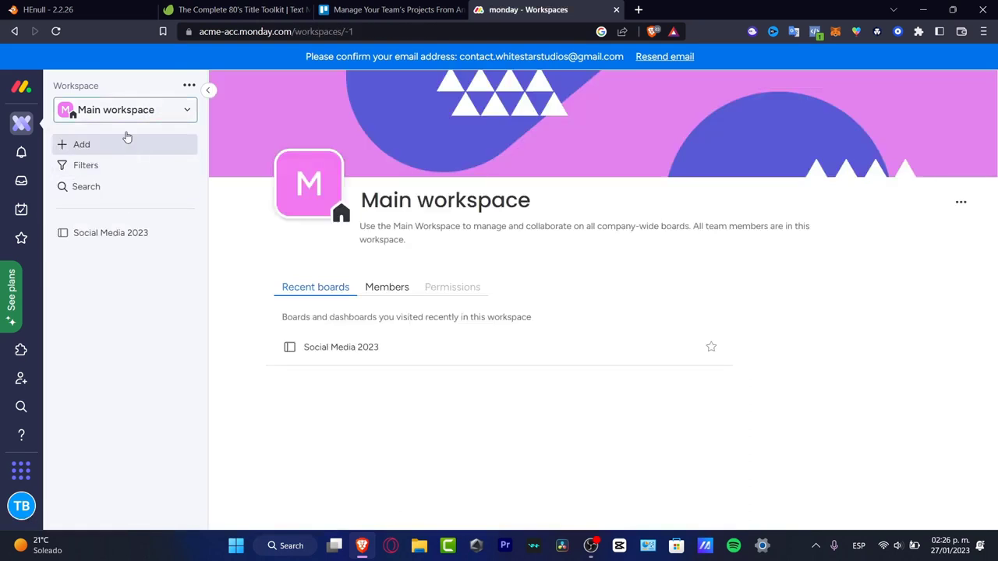
triple_click(483, 200)
text(S)
key(BackSpace)
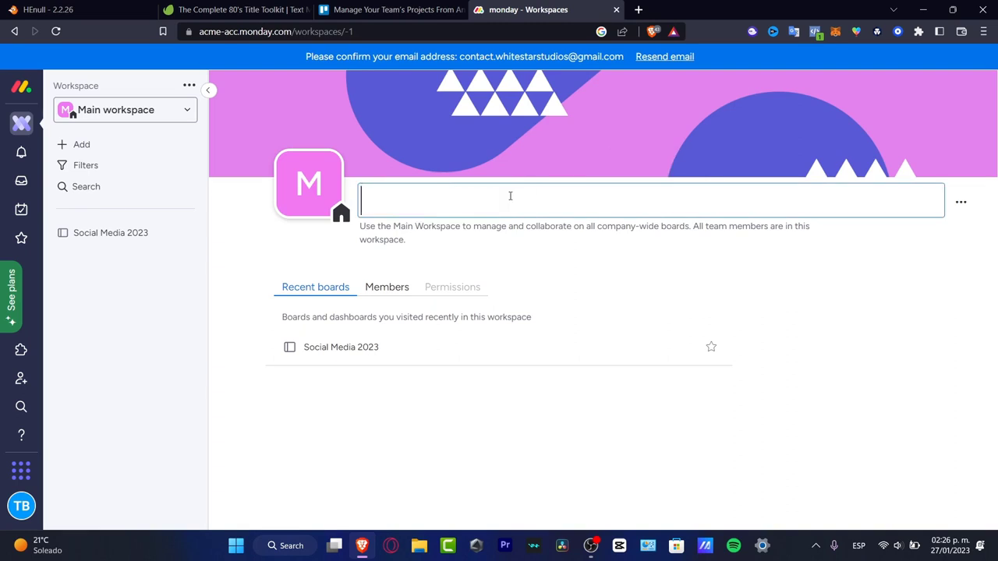
text(Socila)
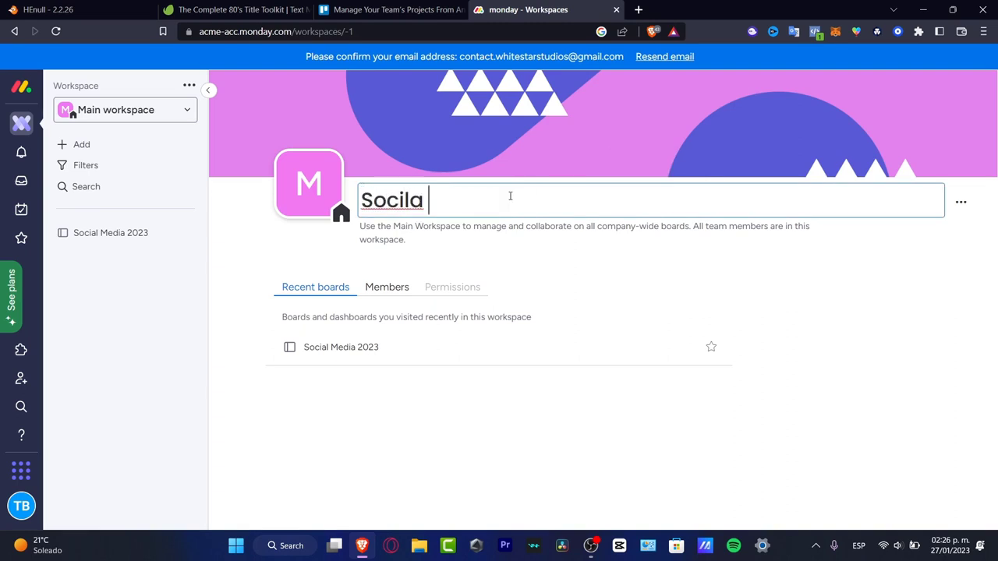
key(BackSpace)
key(BackSpace)
text(al m)
key(BackSpace)
text(Meid)
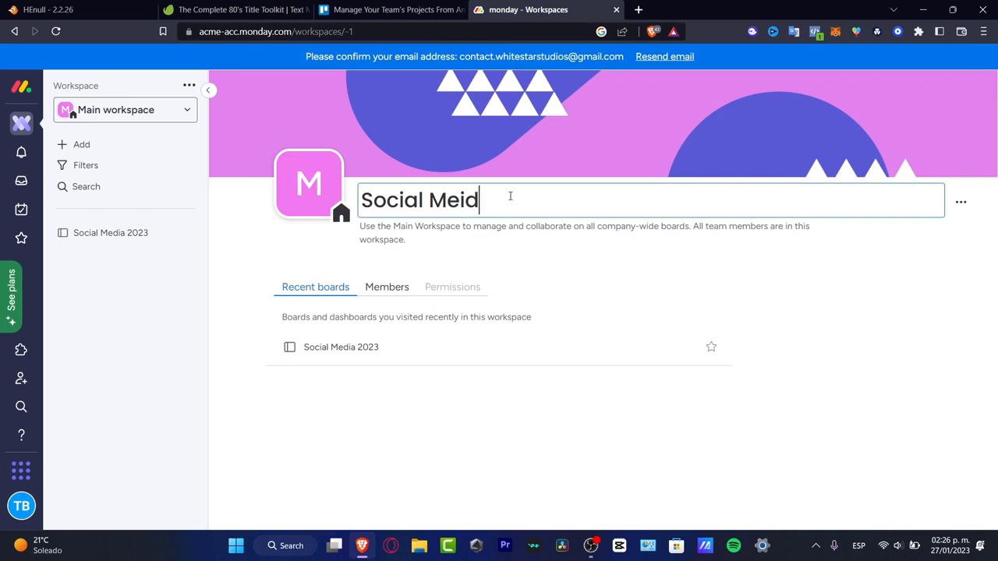
key(BackSpace)
key(BackSpace)
text(dia 2023 )
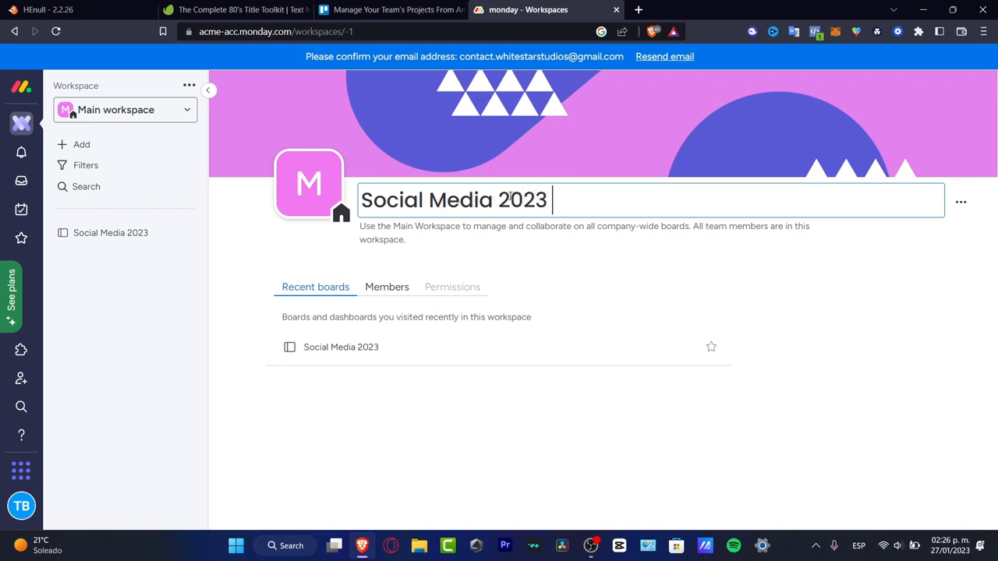
text((Name of)
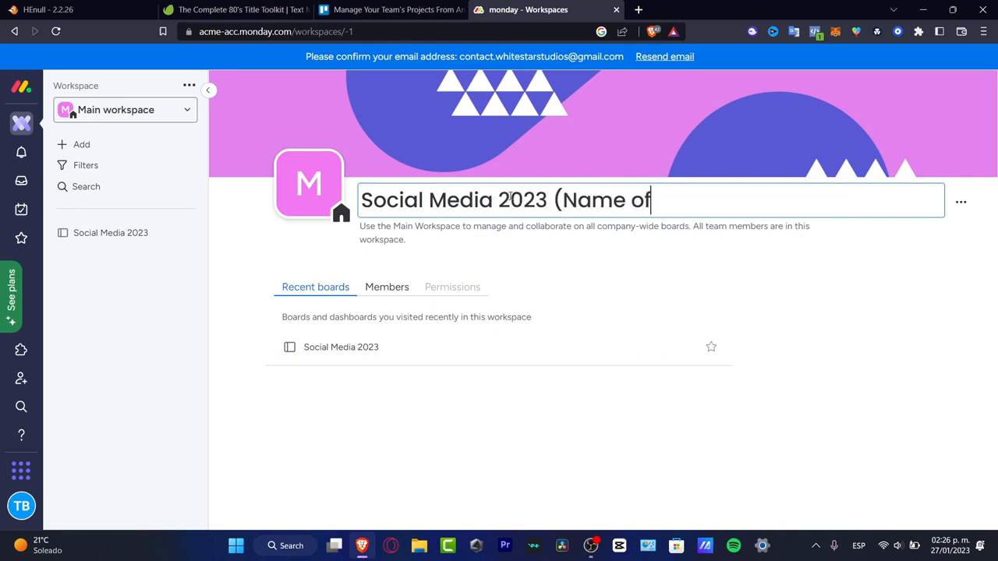
text( your)
key(BackSpace)
key(BackSpace)
key(BackSpace)
key(BackSpace)
key(BackSpace)
key(BackSpace)
key(BackSpace)
key(BackSpace)
key(BackSpace)
key(BackSpace)
key(BackSpace)
key(BackSpace)
key(BackSpace)
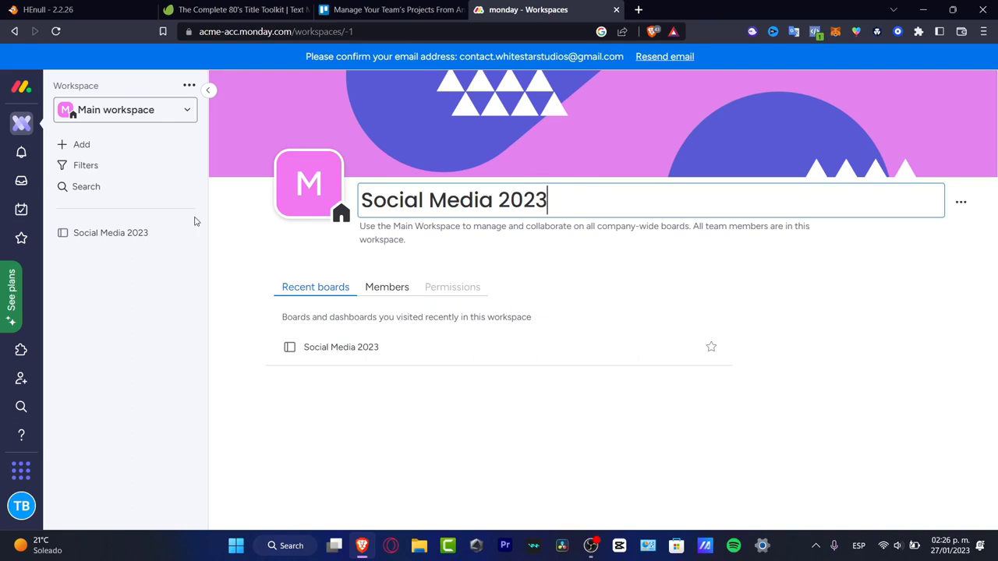
click(232, 252)
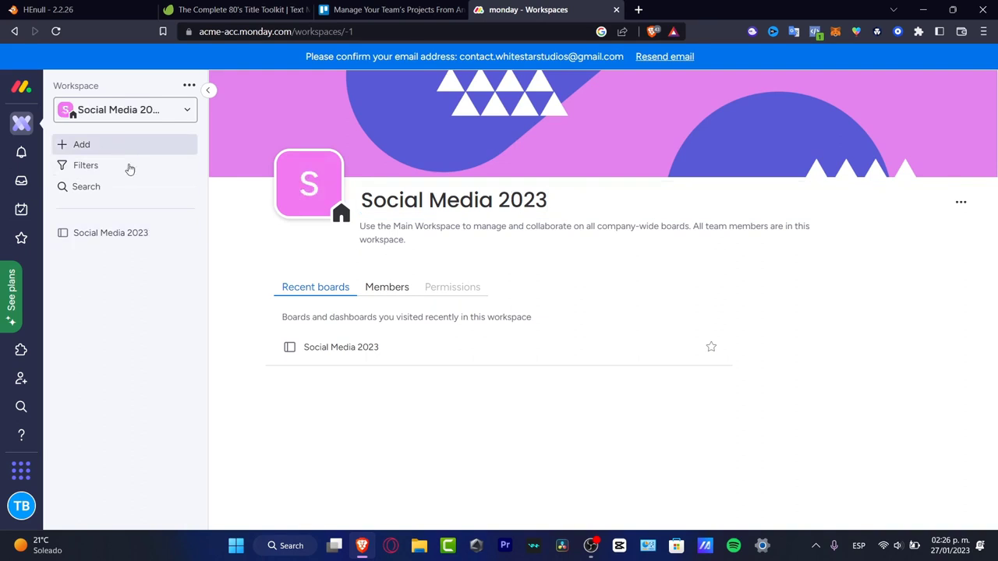
Open the Social Media 2023 board and rename it as Youtube
click(145, 234)
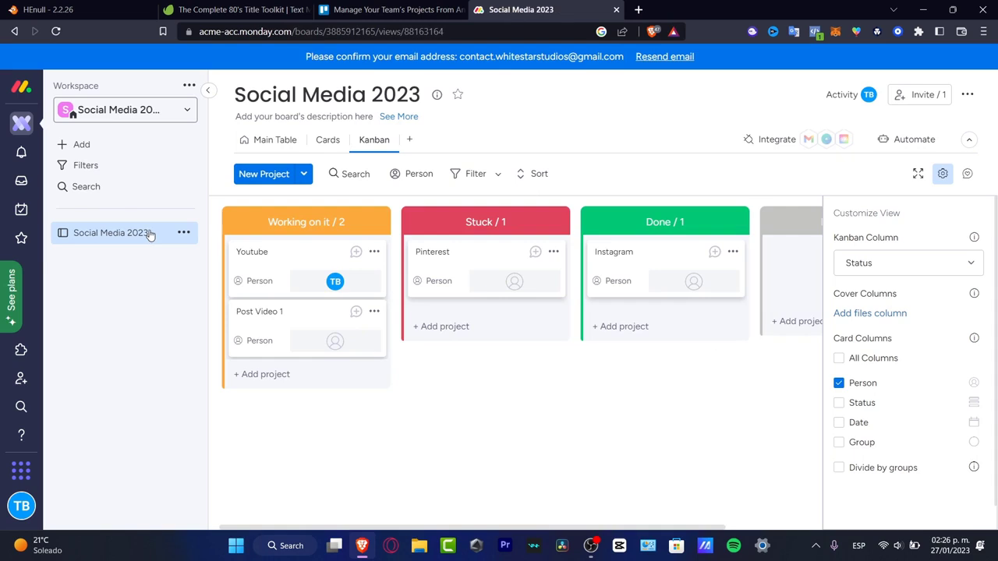
triple_click(325, 95)
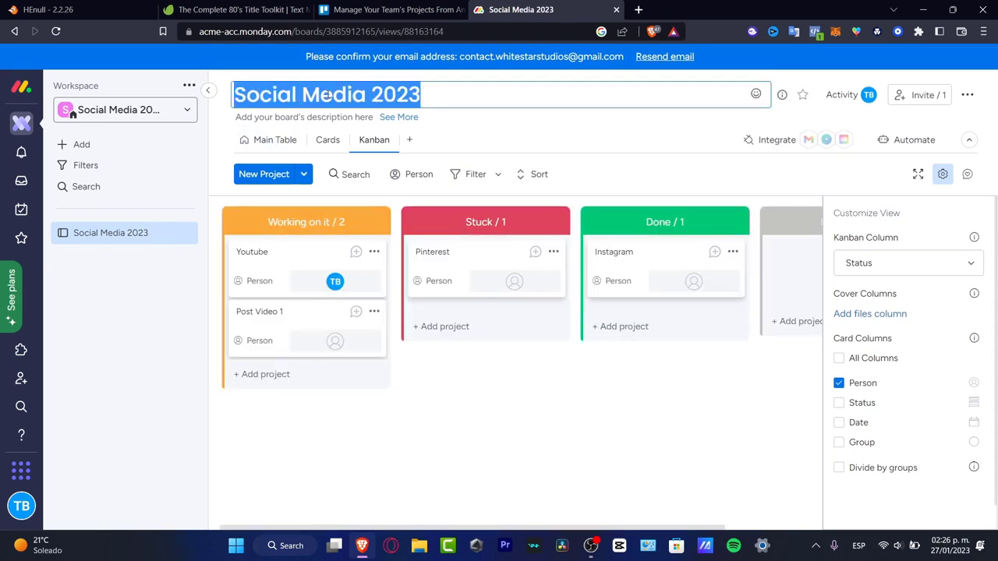
text(Youtube)
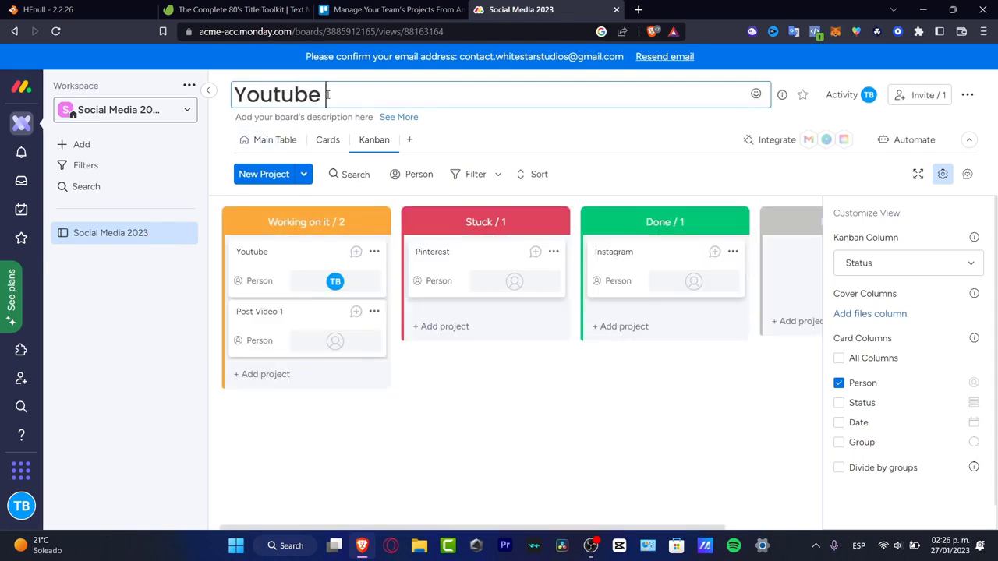
key(Return)
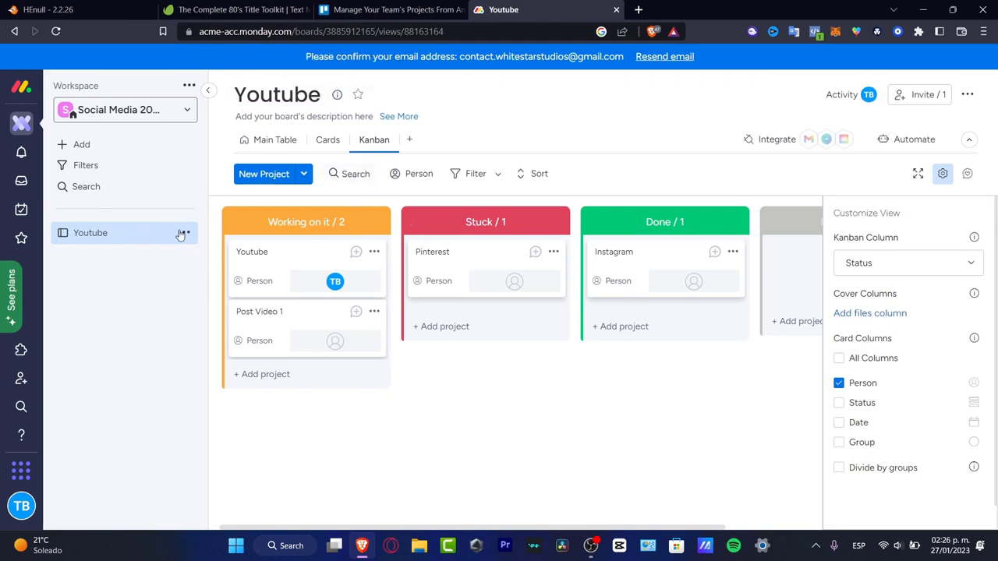
Create a new board named Instagram in the workspace with Main privacy, set to manage Tasks
click(81, 145)
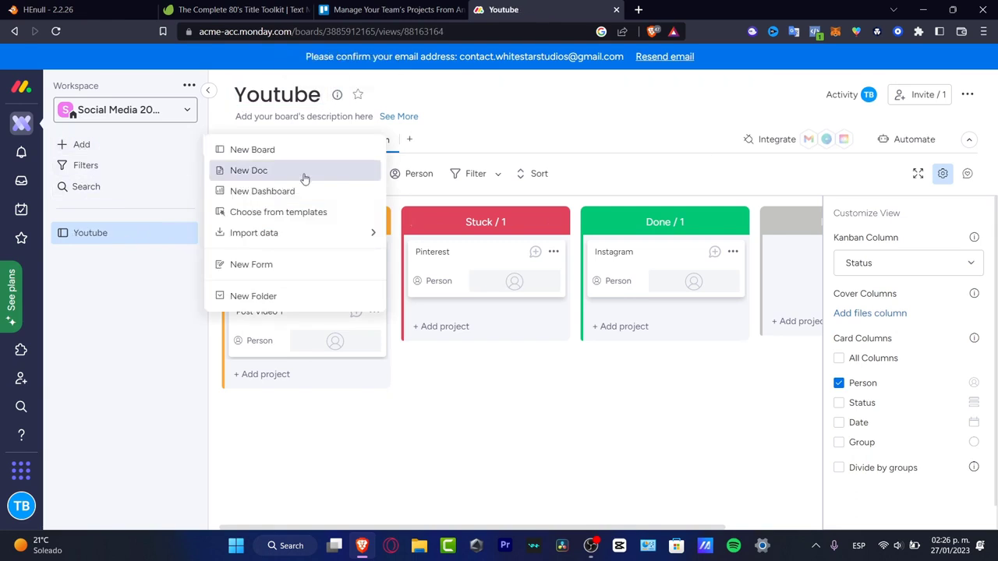
click(326, 160)
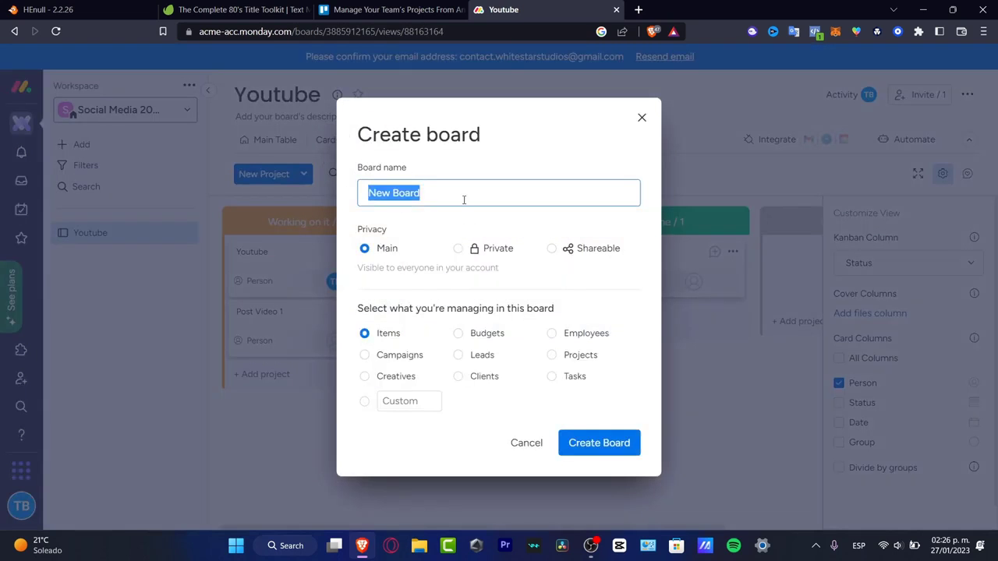
key(BackSpace)
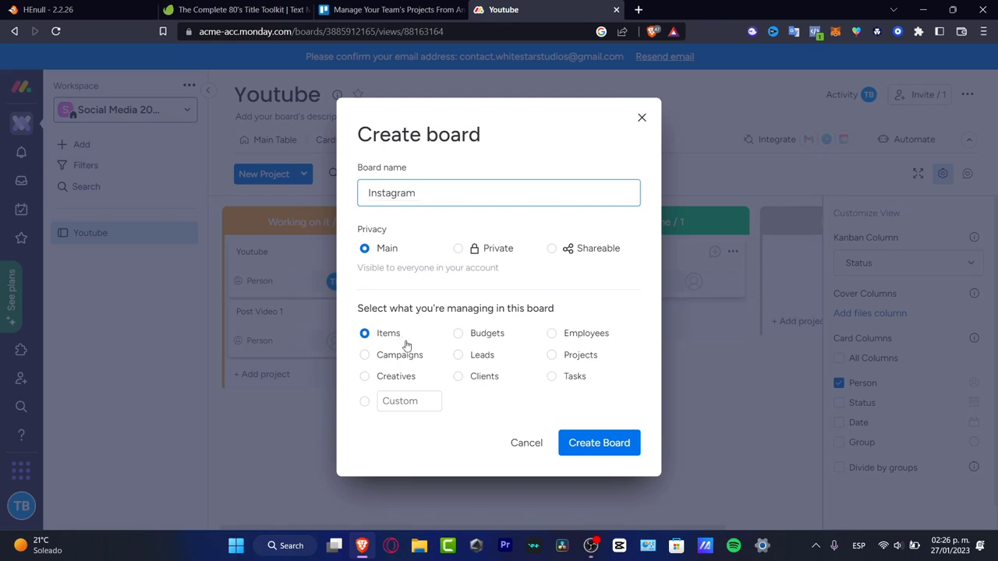
drag(401, 309, 565, 301)
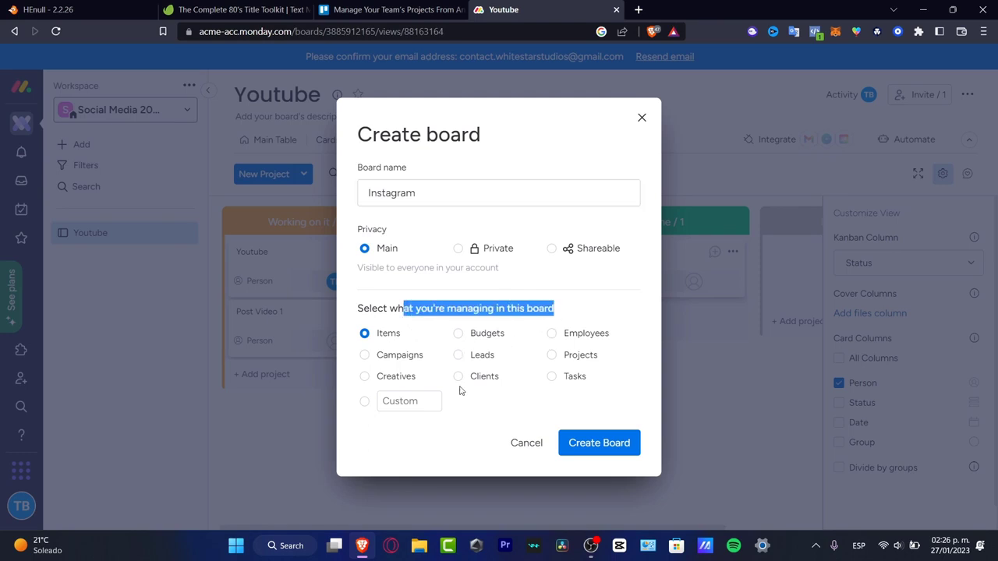
click(378, 357)
click(582, 380)
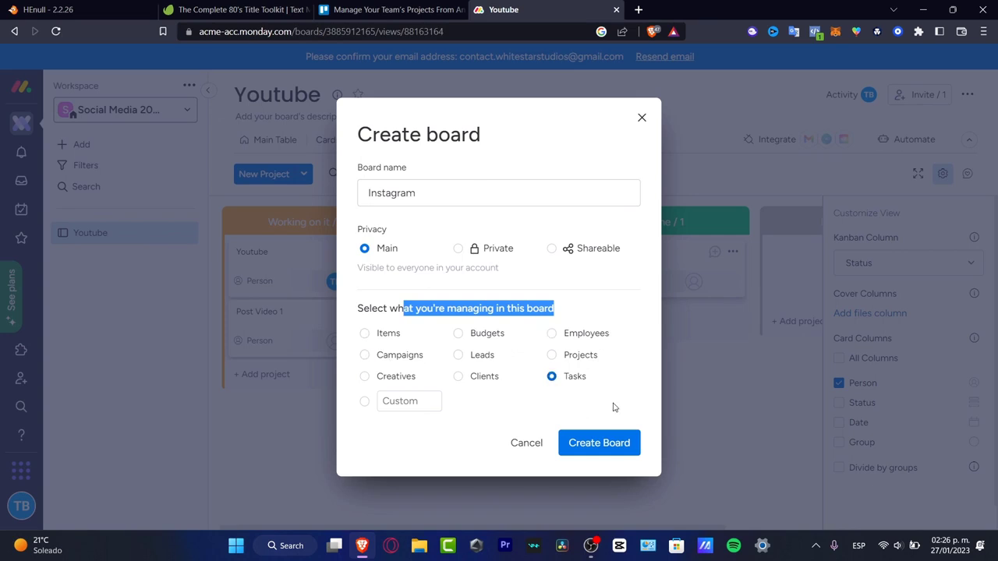
click(619, 443)
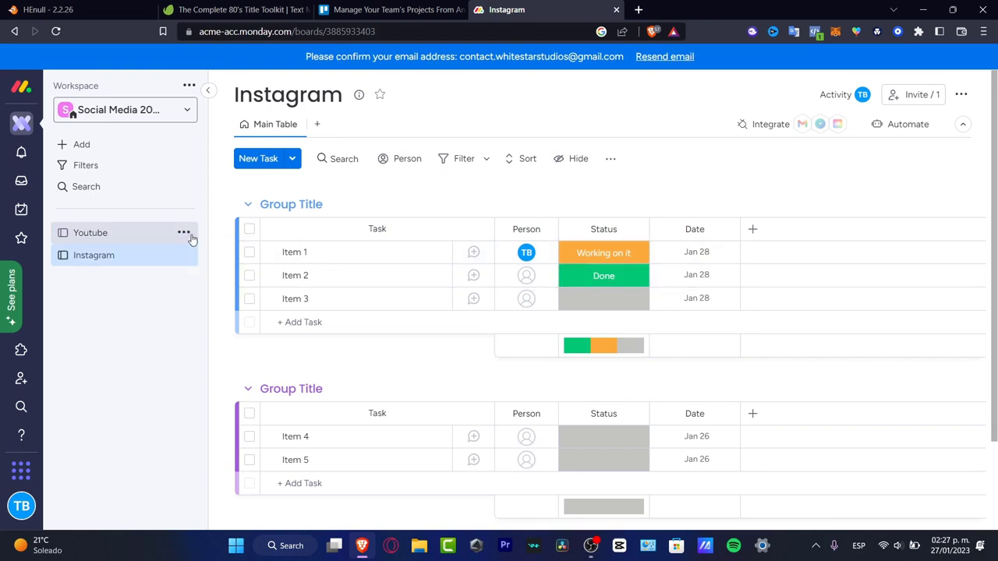
click(184, 234)
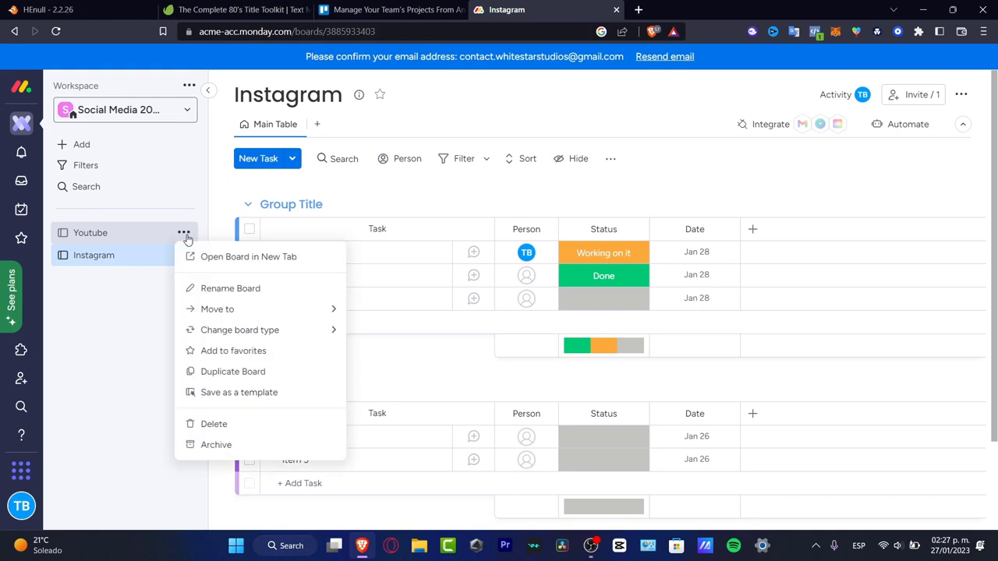
click(133, 285)
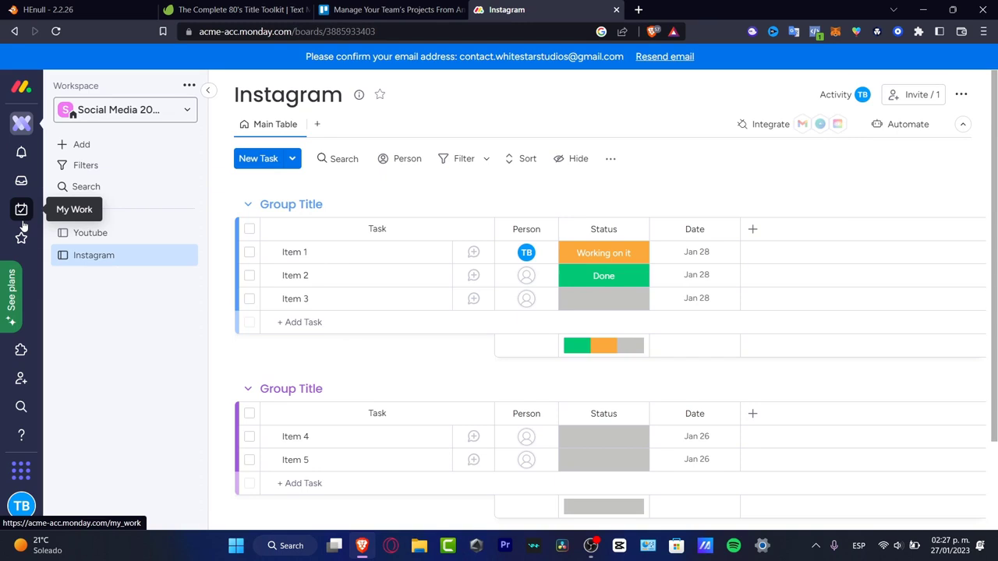
Open the app marketplace and browse the featured apps across all categories
click(20, 352)
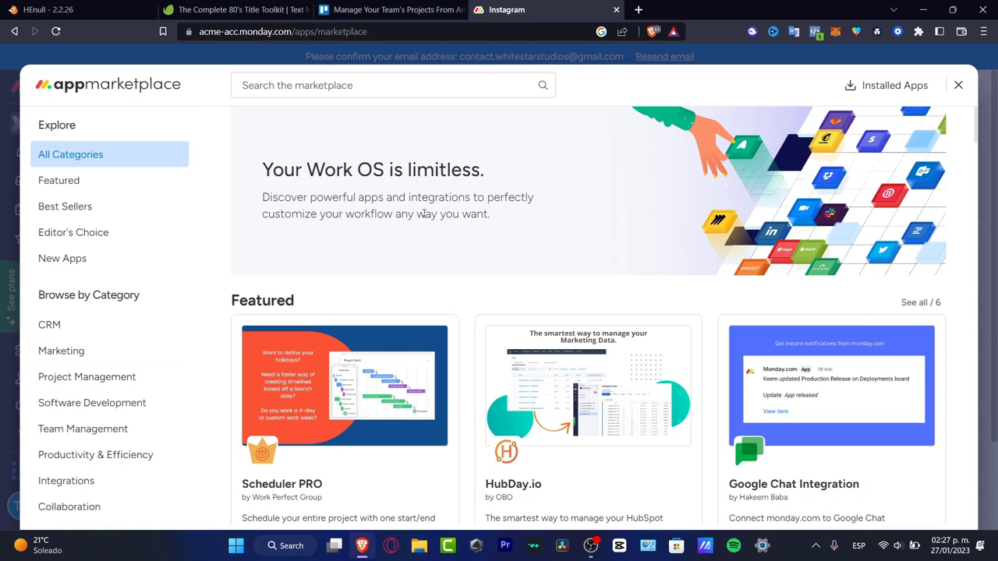
scroll(452, 219, down, 3)
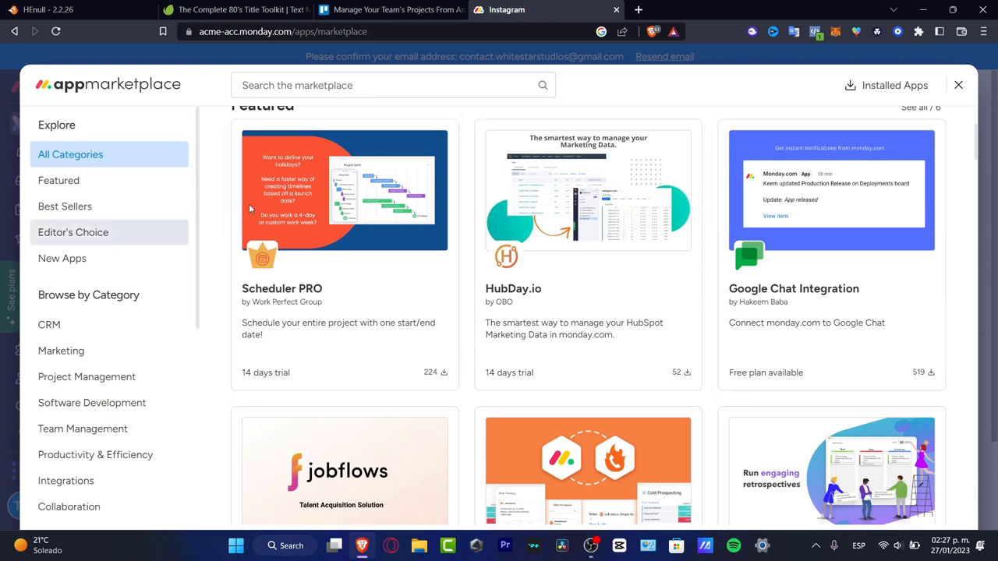
Browse the marketplace's category list, its Works with filters and the app sections from Featured through Software Development
scroll(372, 257, up, 3)
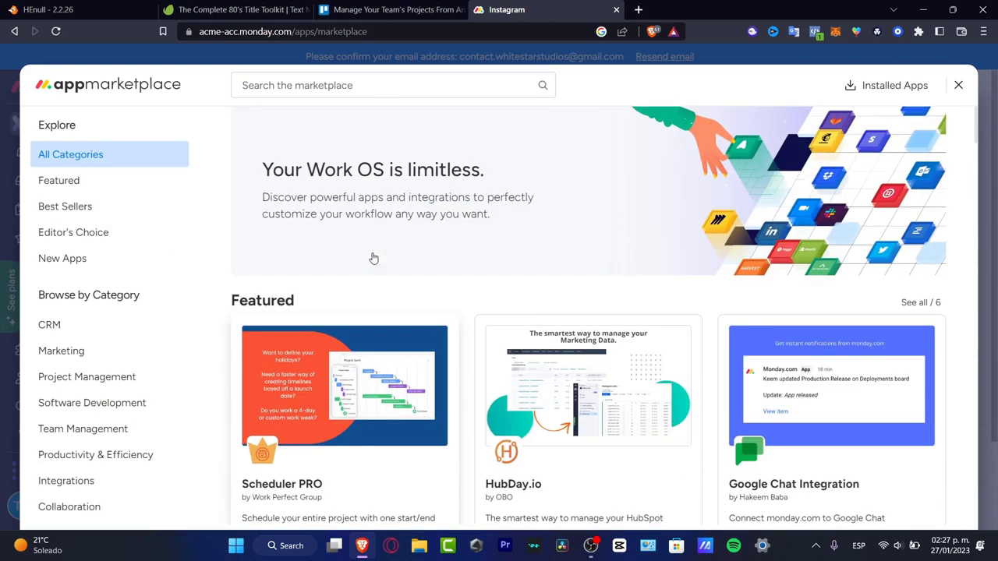
scroll(105, 163, down, 5)
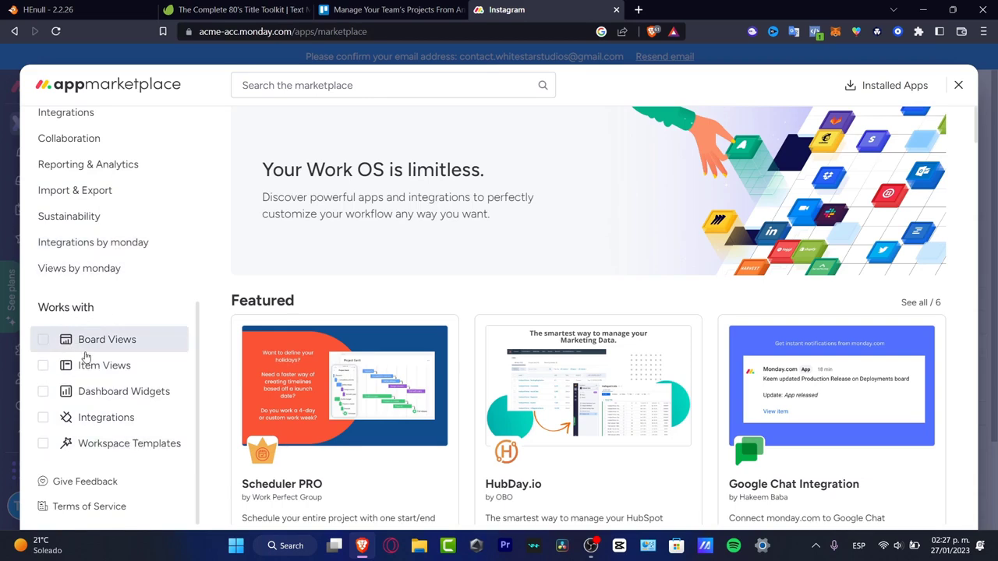
scroll(584, 300, down, 2)
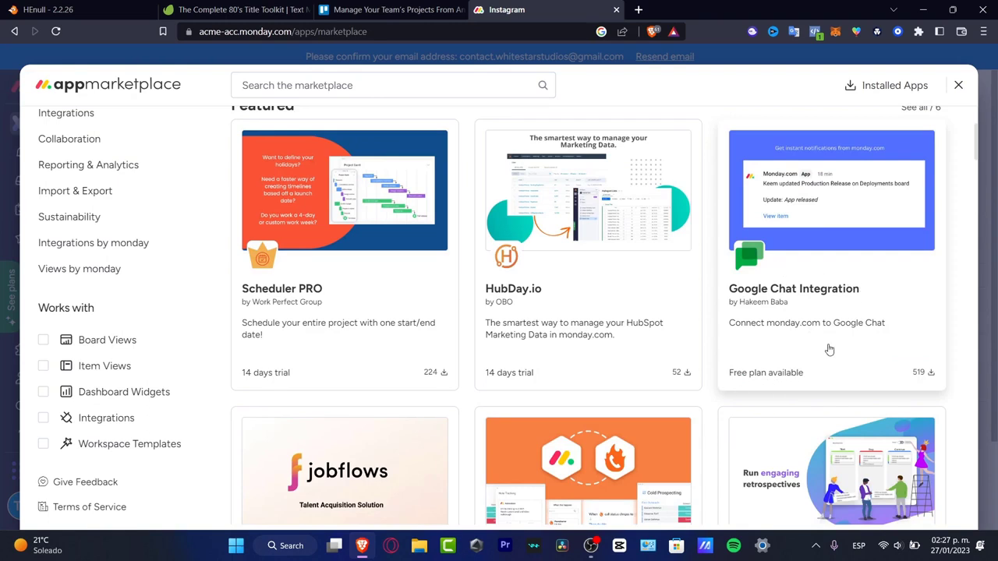
scroll(829, 350, down, 2)
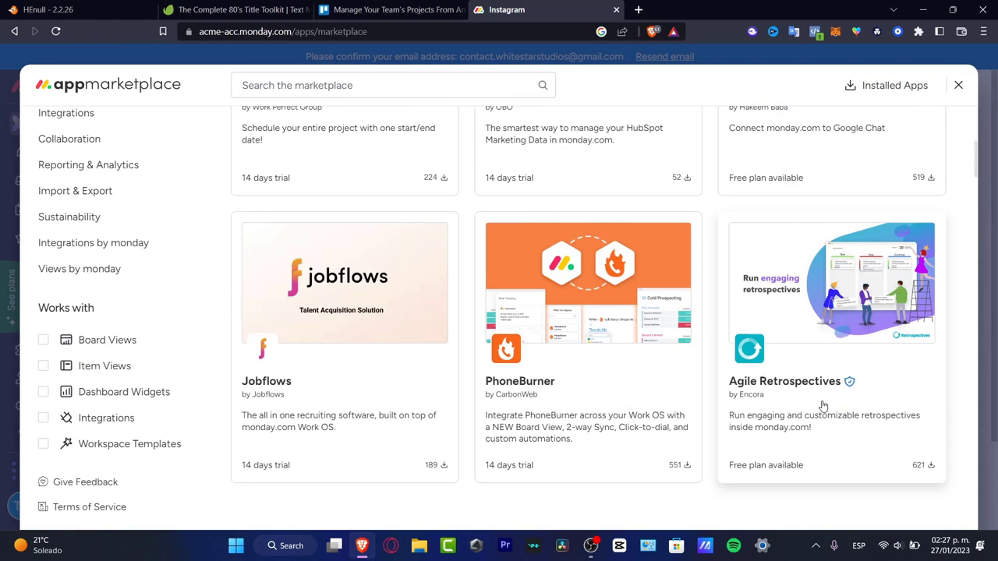
scroll(746, 468, down, 4)
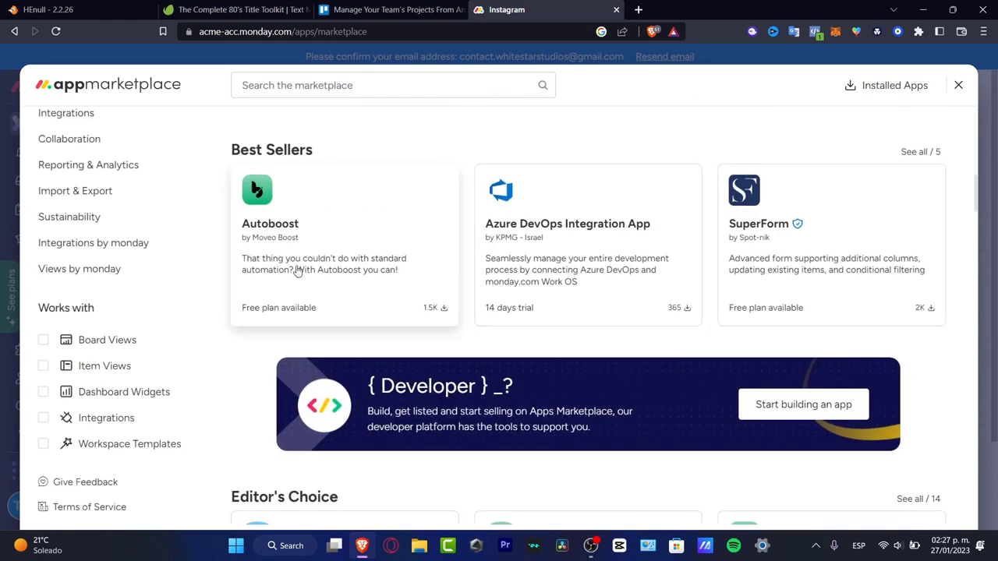
scroll(829, 325, down, 2)
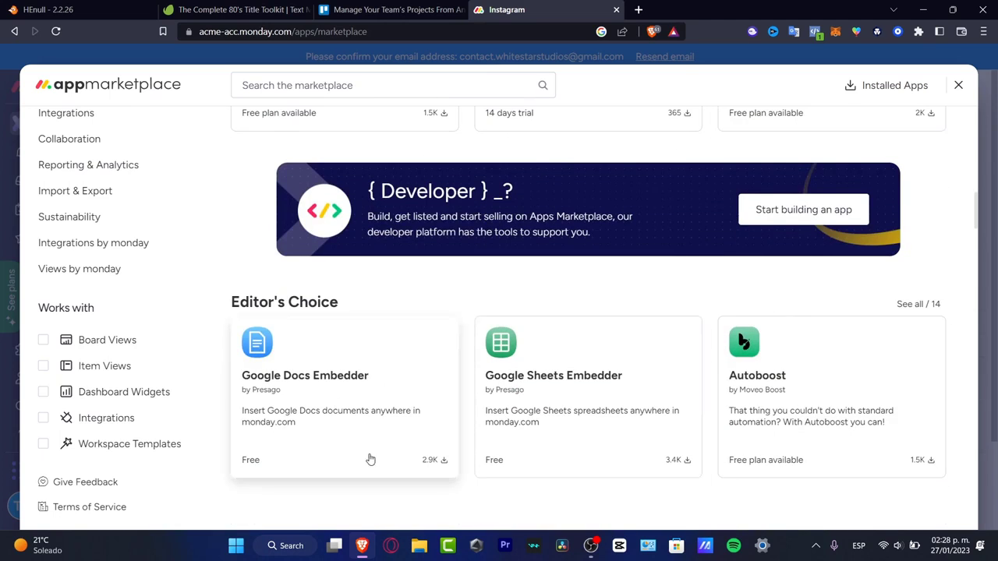
scroll(490, 399, down, 2)
scroll(490, 399, down, 3)
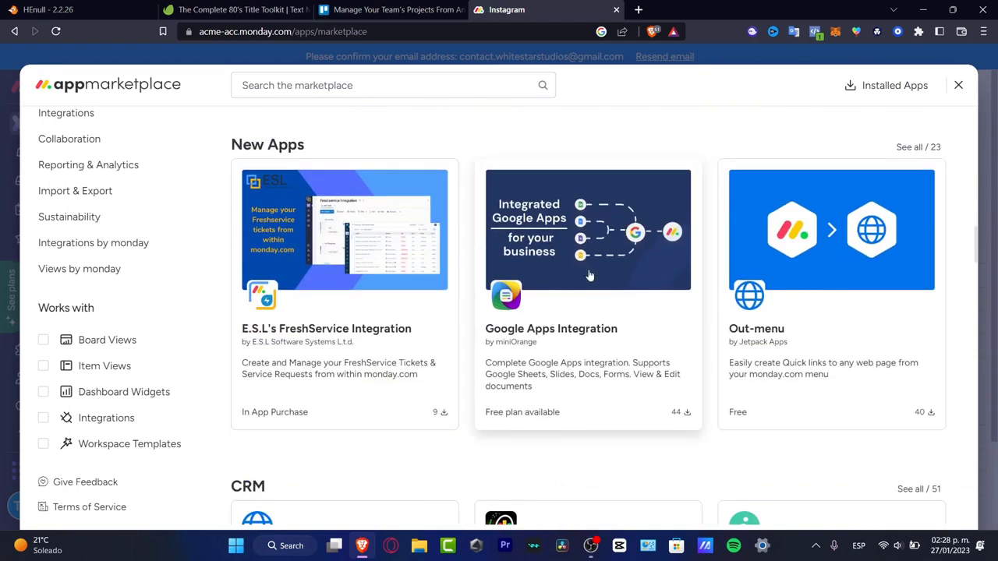
scroll(708, 336, down, 7)
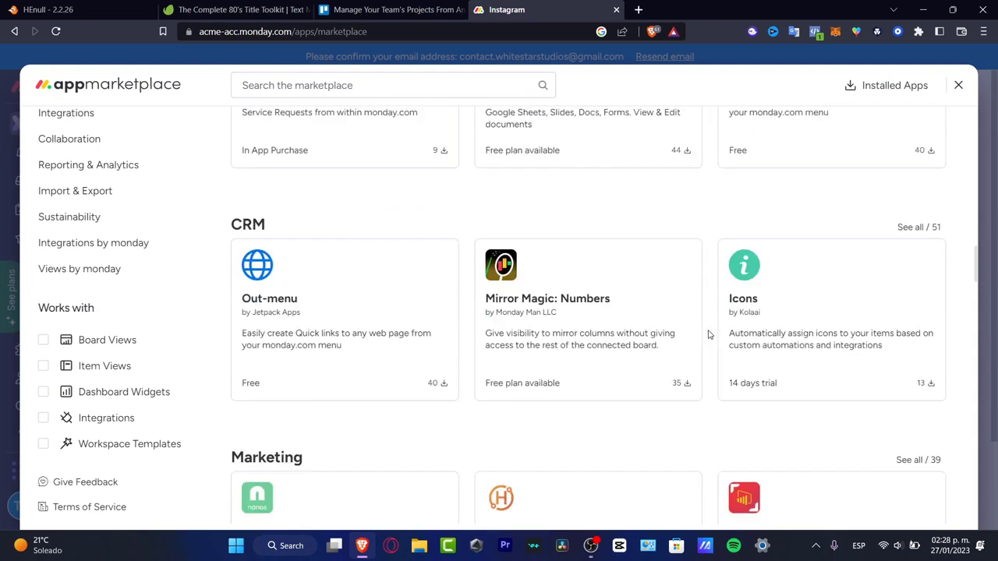
scroll(708, 340, down, 7)
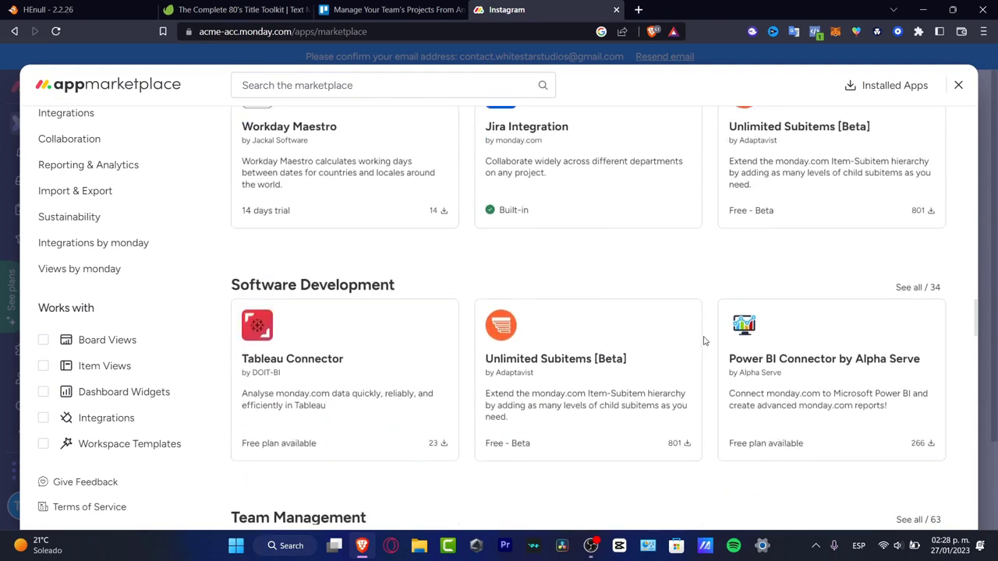
scroll(703, 341, down, 3)
scroll(694, 331, up, 15)
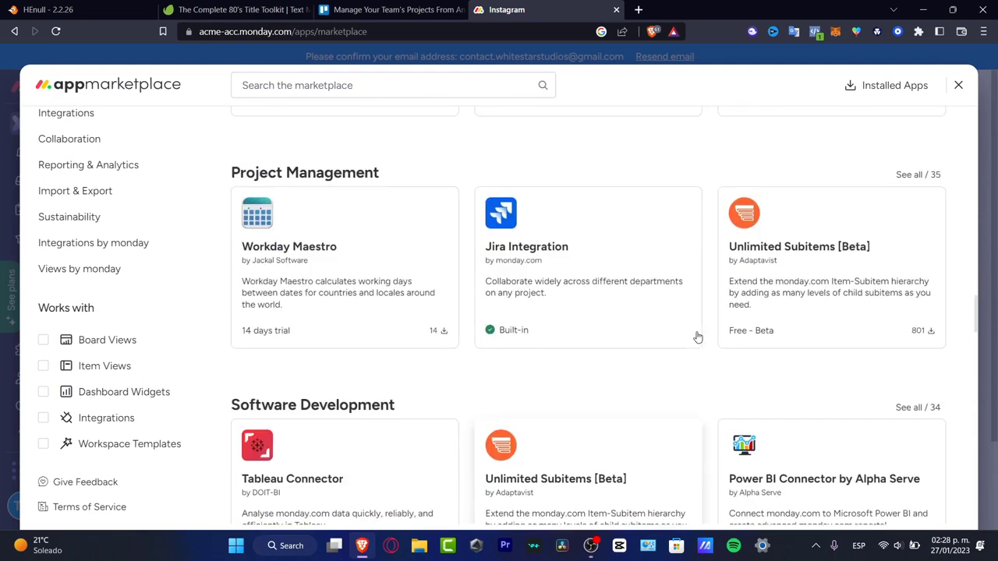
scroll(690, 323, up, 10)
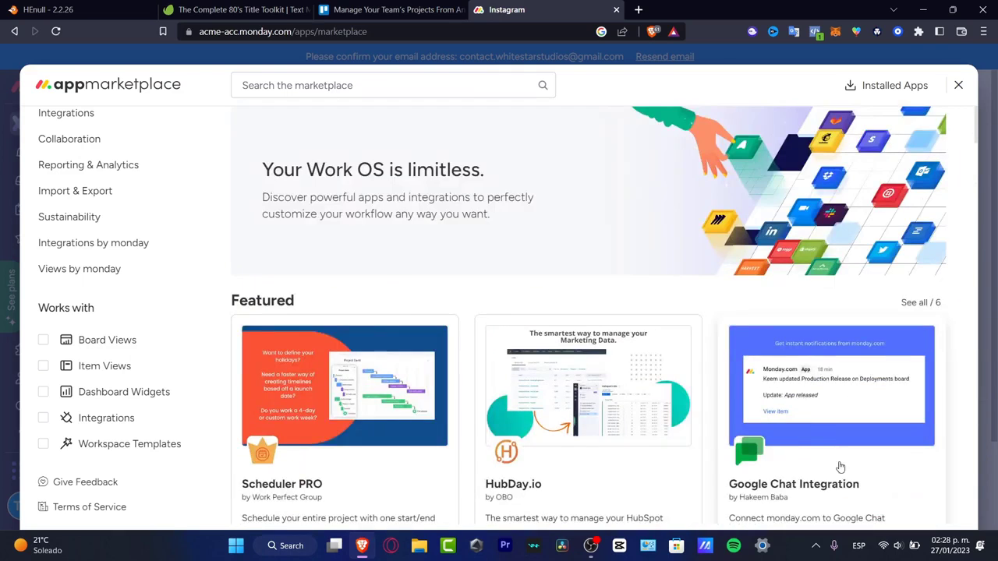
Install the Google Chat Integration app for all workspaces and dismiss the installation notice
click(842, 473)
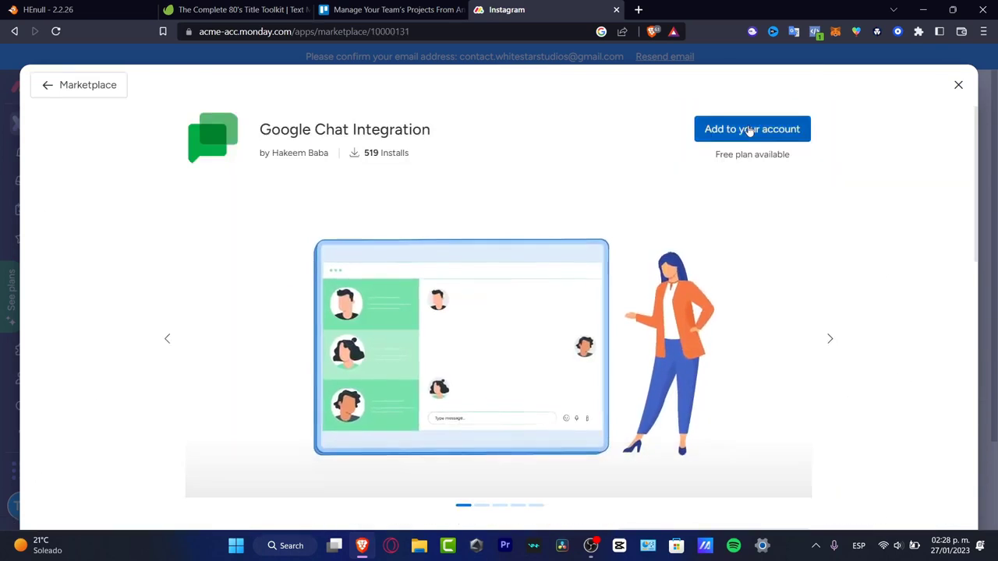
click(748, 130)
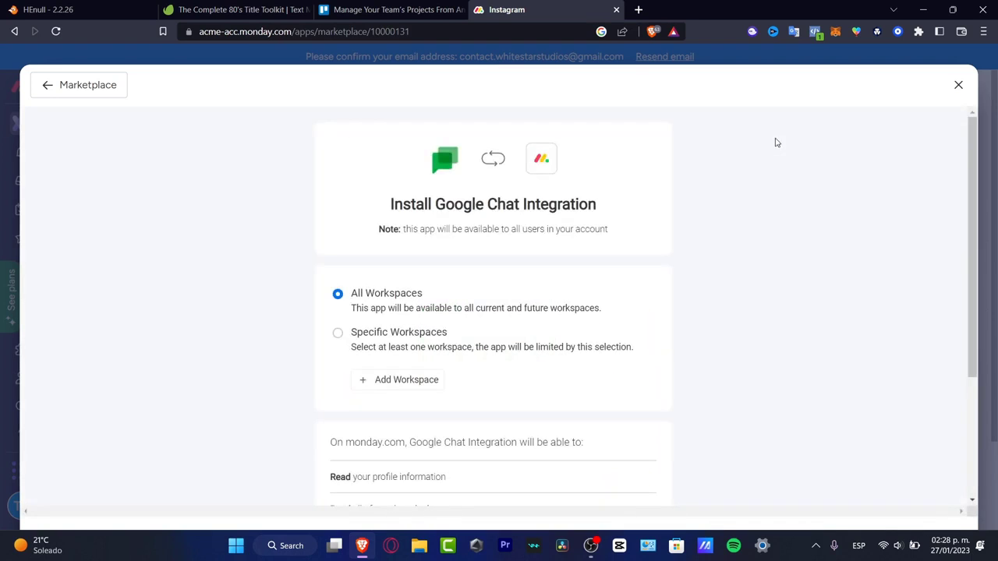
scroll(584, 250, down, 3)
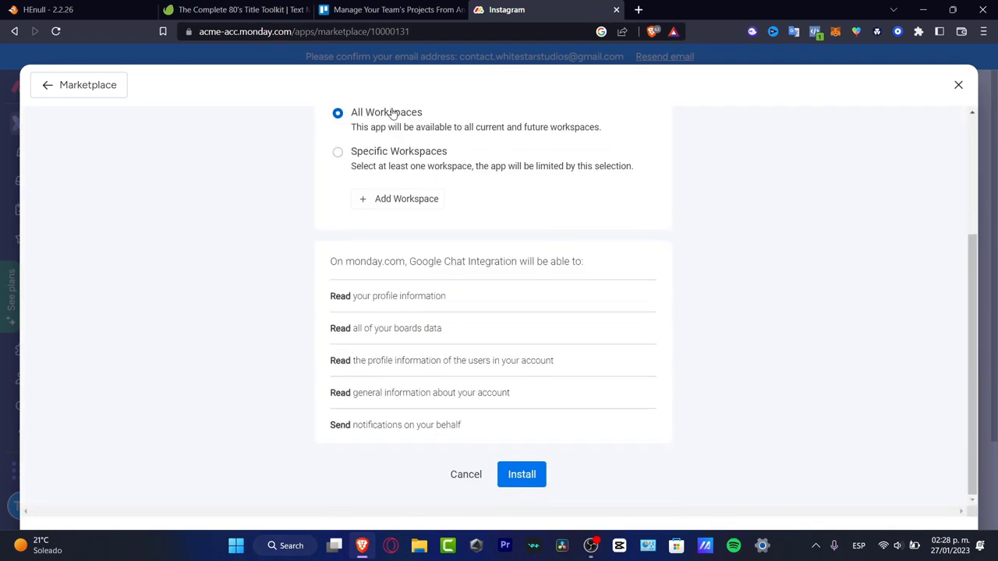
click(520, 478)
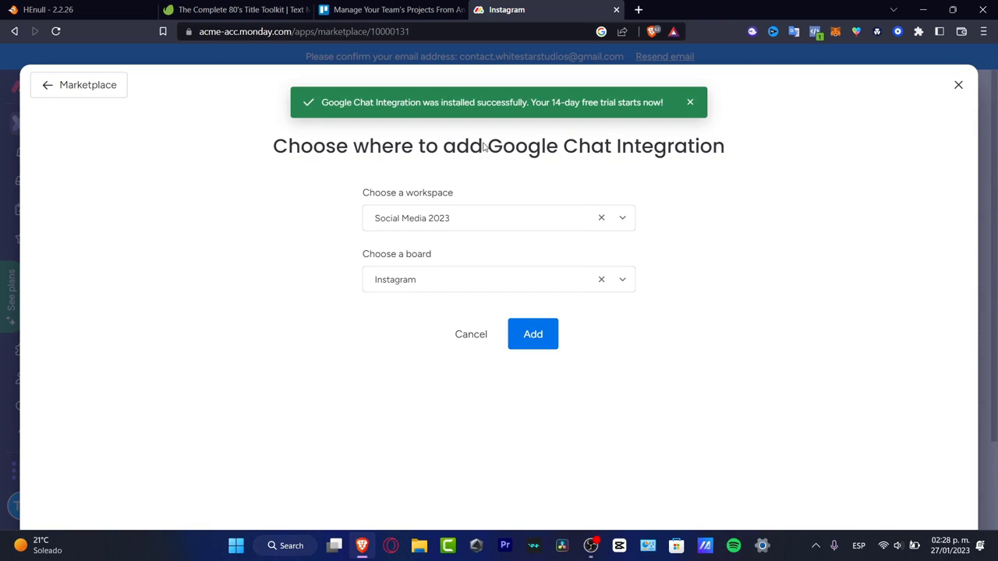
click(689, 103)
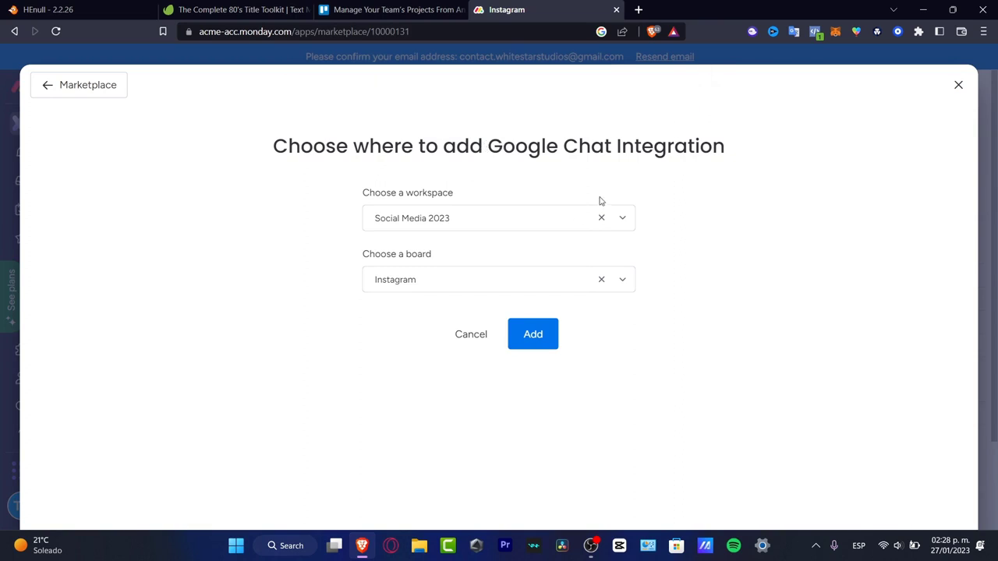
Add Google Chat Integration to the Youtube board in the Social Media 2023 workspace
click(510, 221)
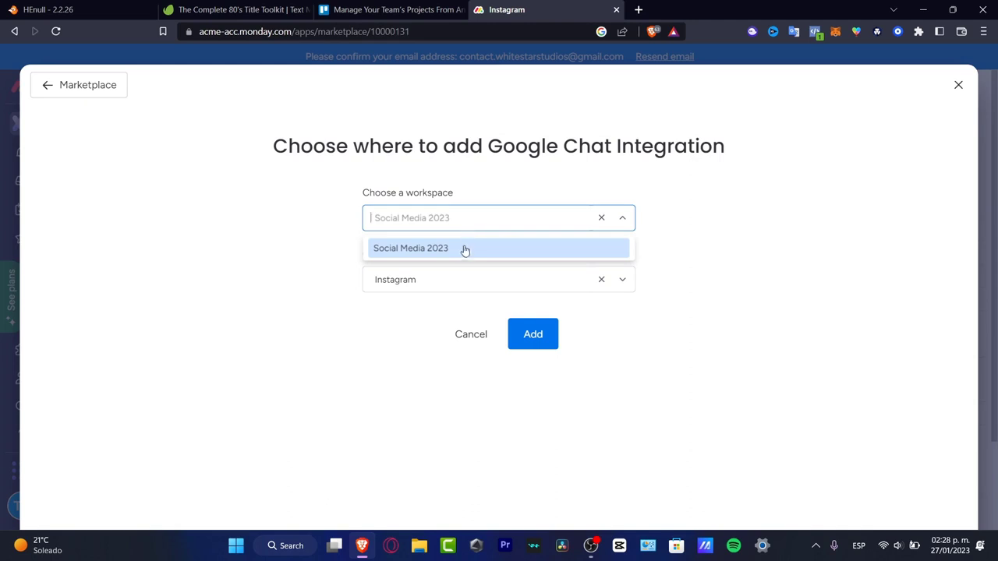
click(464, 249)
click(494, 279)
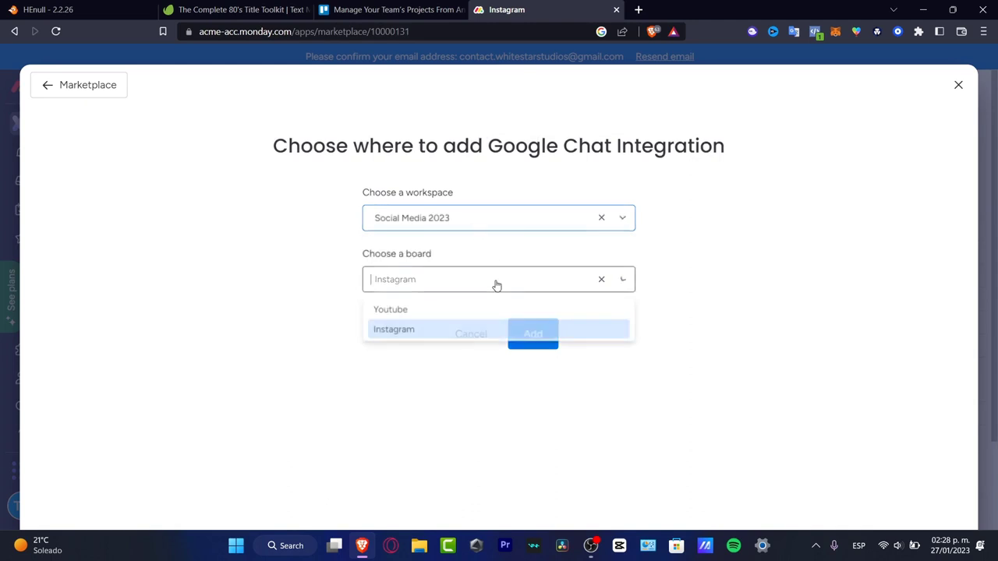
click(482, 308)
click(535, 333)
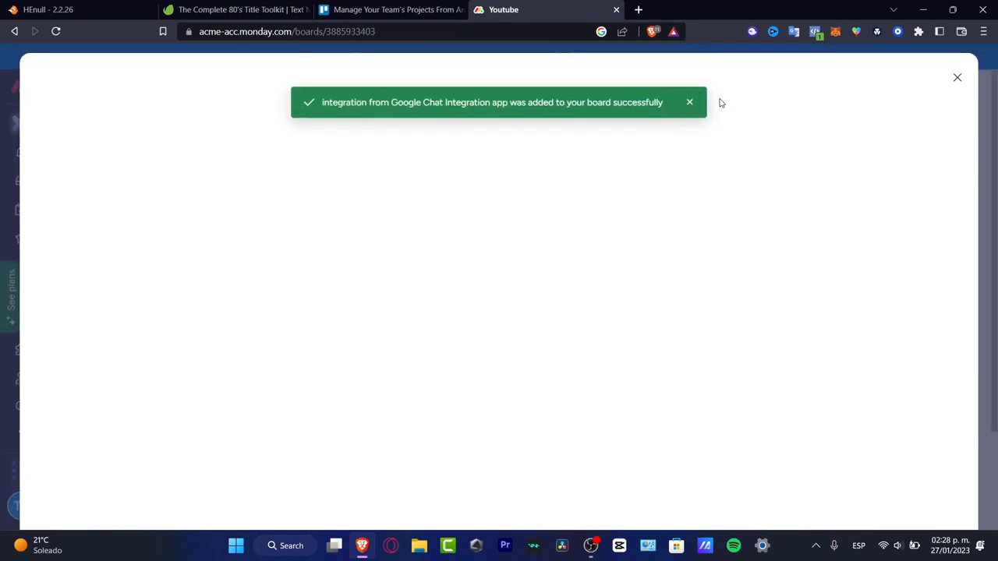
click(693, 104)
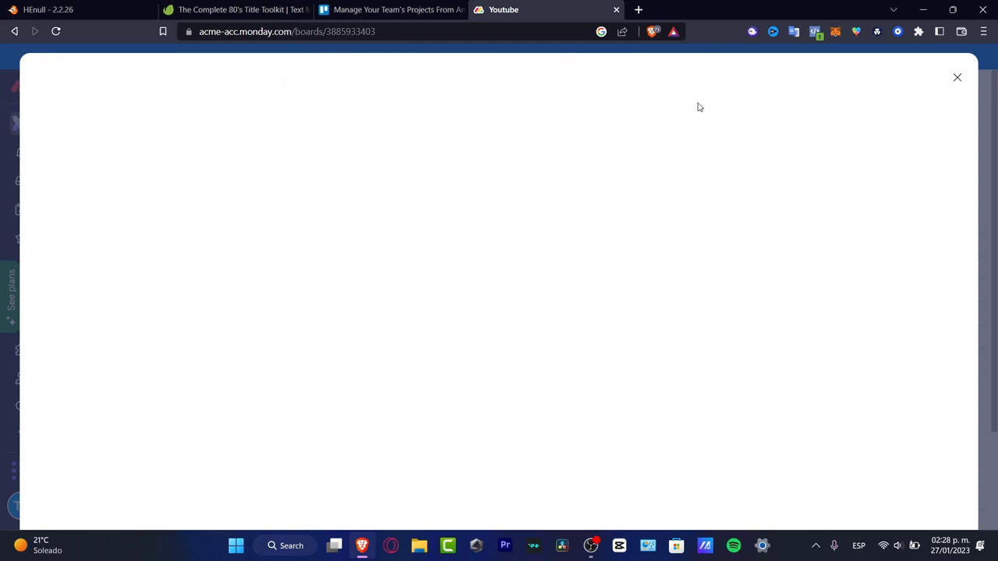
click(955, 81)
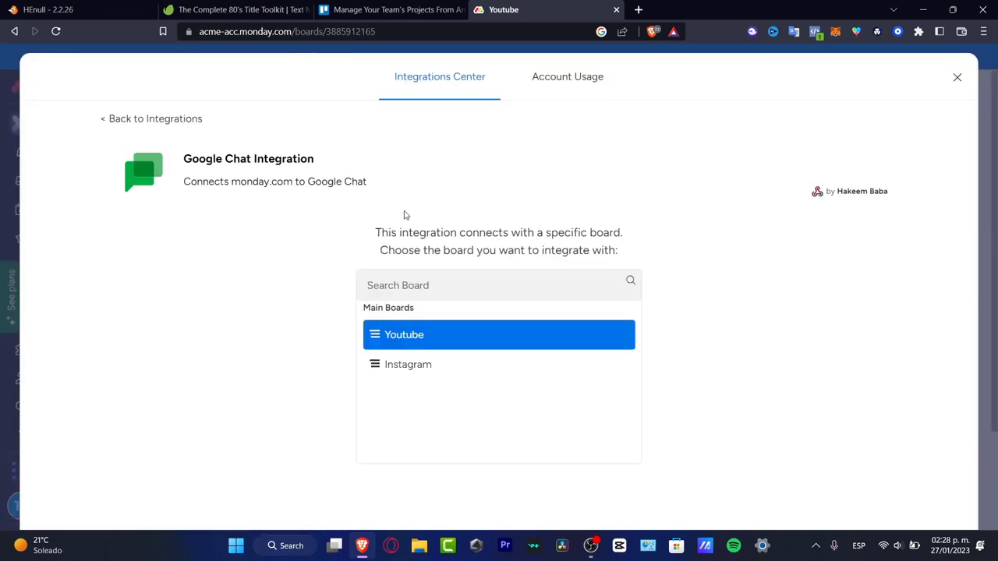
Choose Youtube as the board to integrate and add the recipe notifying a Google Chat space when an item is created
click(448, 341)
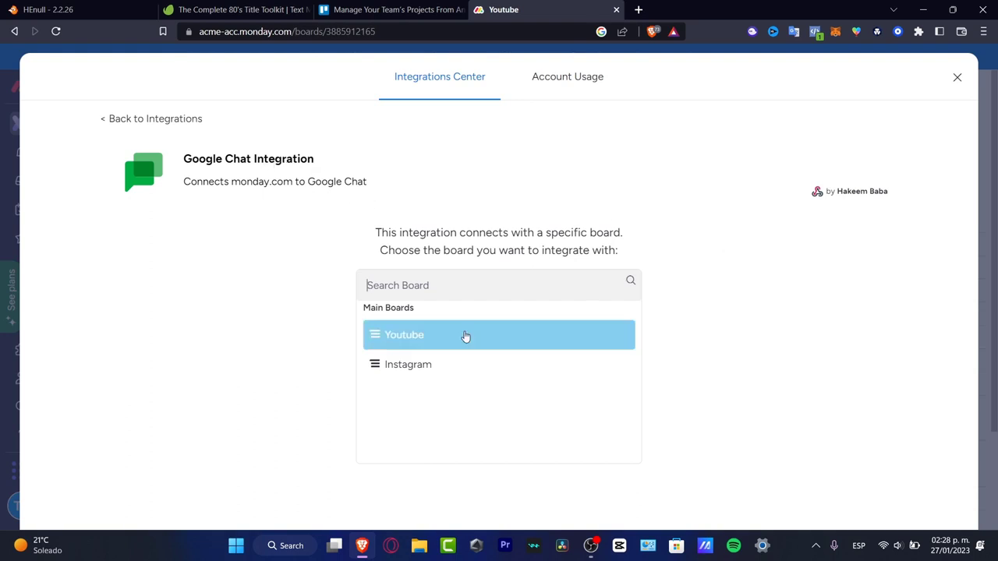
click(430, 338)
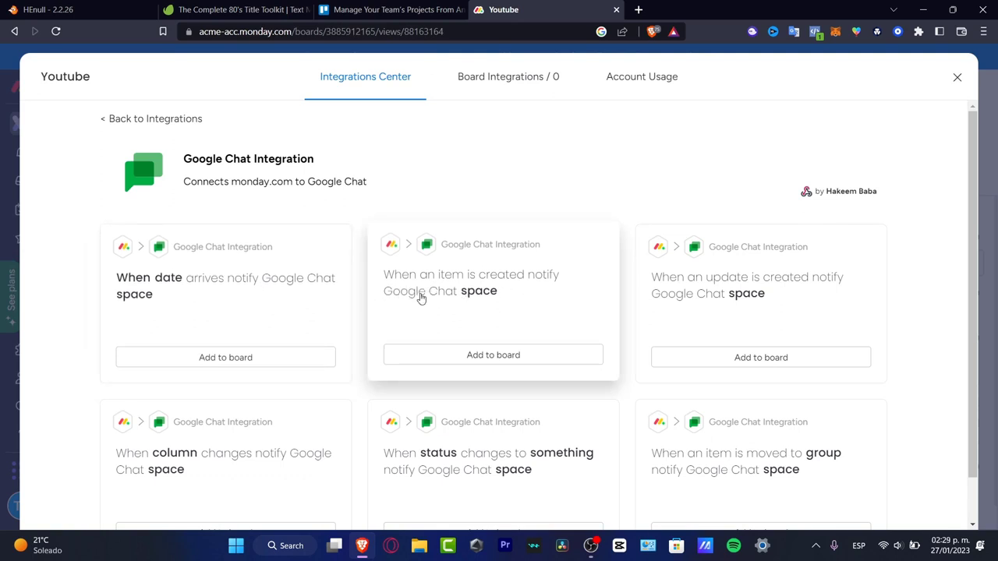
click(553, 357)
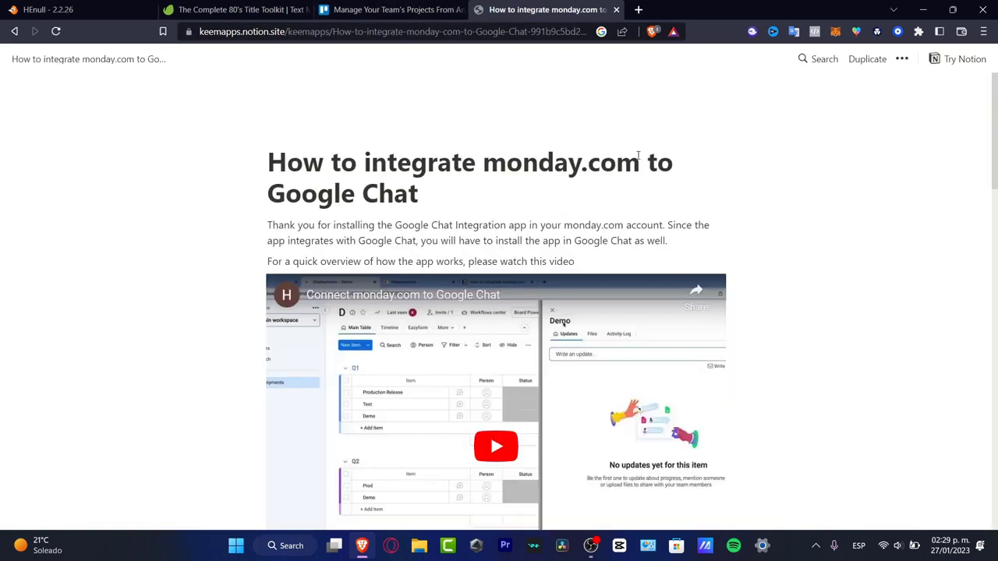
Skim the guide on integrating monday.com with Google Chat and return to the Youtube board
scroll(644, 167, down, 3)
scroll(735, 229, down, 6)
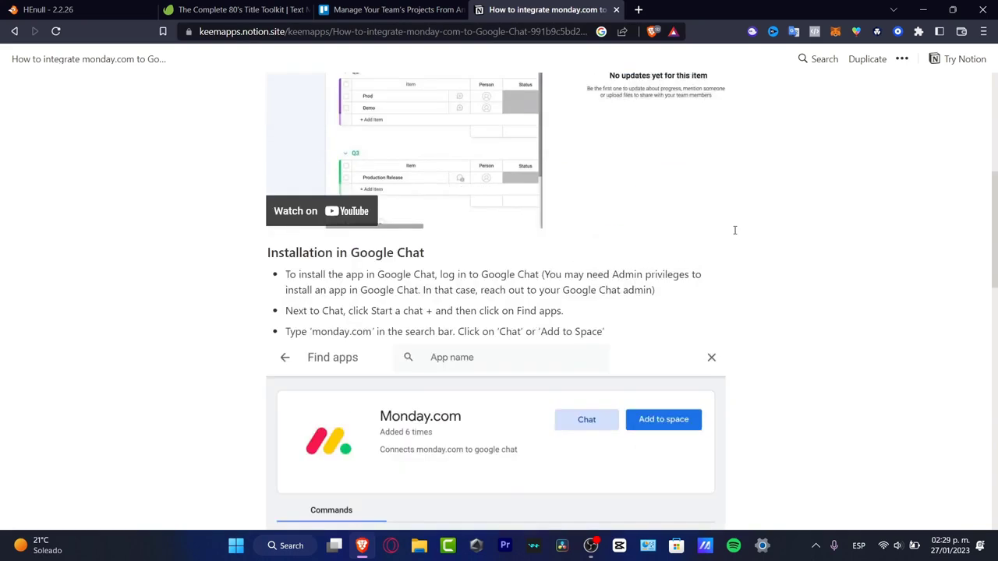
scroll(734, 229, up, 9)
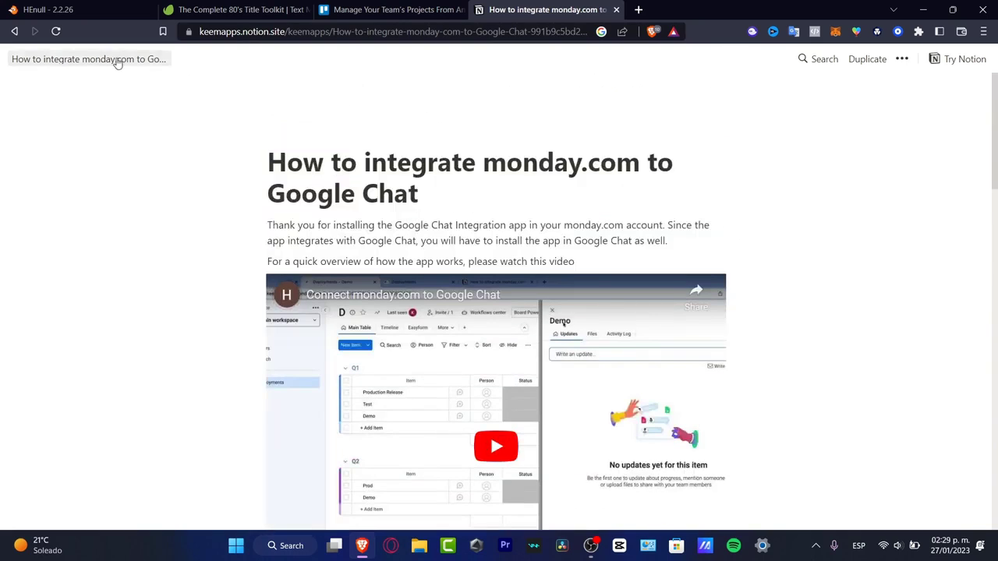
click(14, 32)
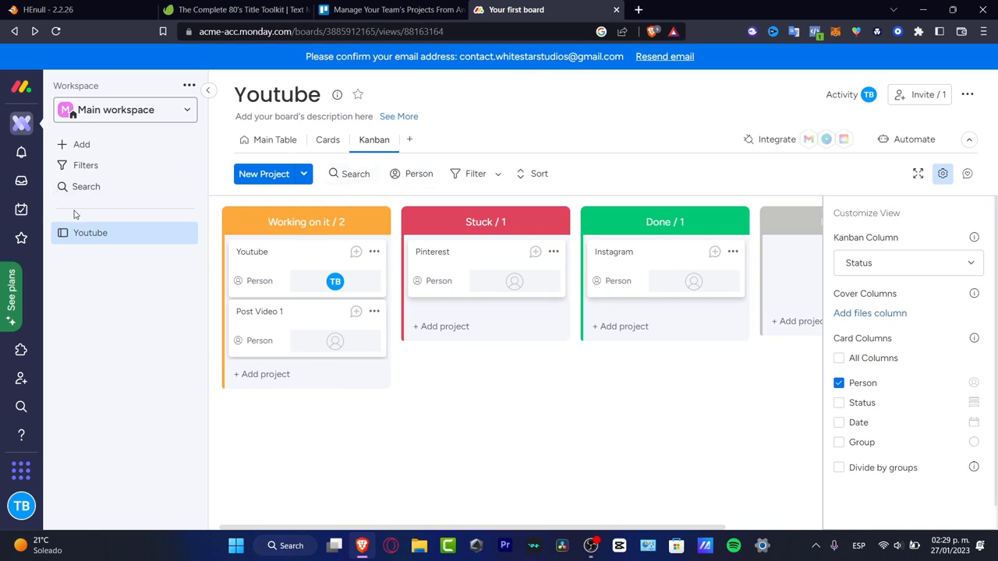
Open My Work, dismiss its welcome message and expand the Past dates group to review the assigned items
click(21, 209)
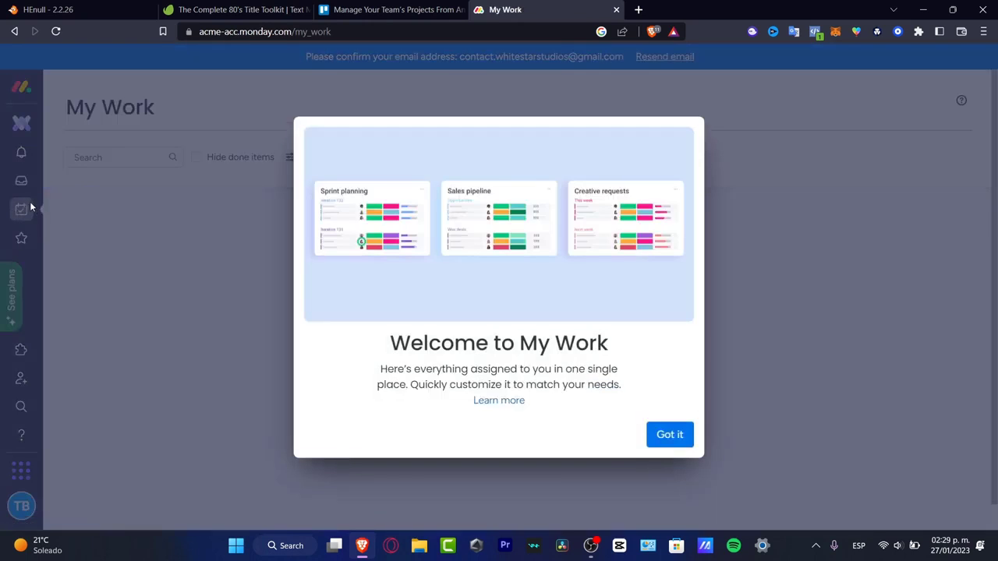
click(668, 434)
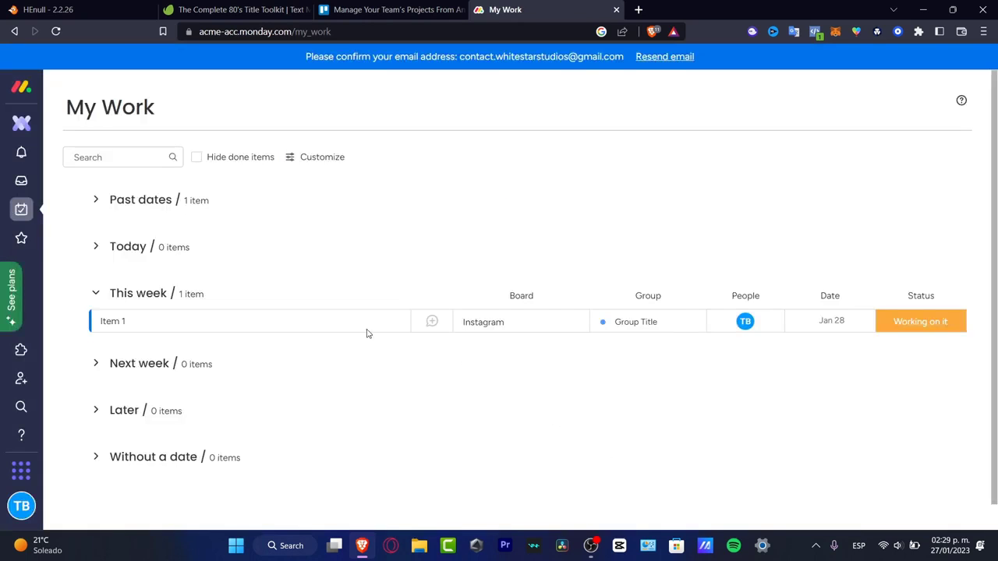
click(94, 292)
click(95, 292)
click(94, 201)
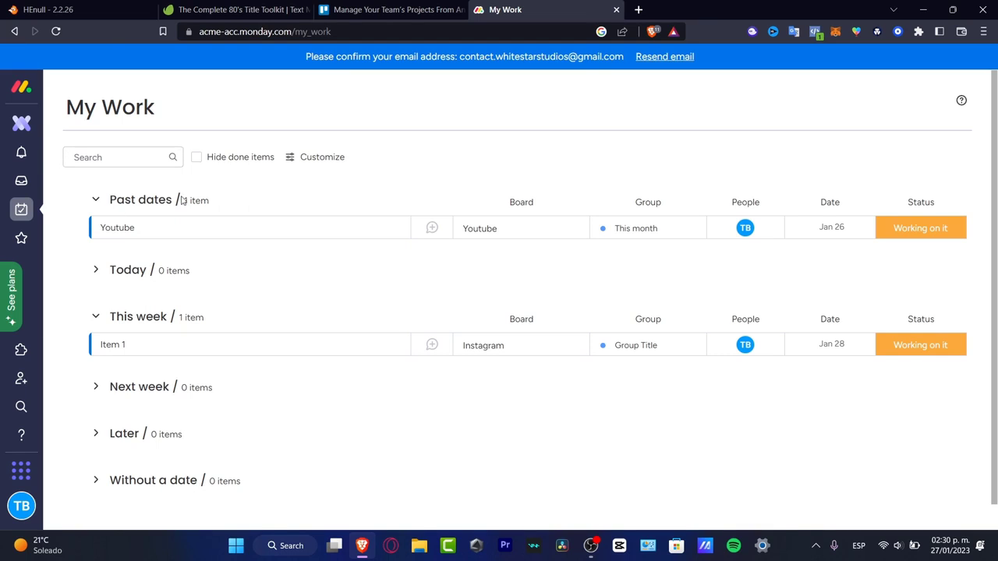
Open the account menu and show the additional working status options
click(13, 509)
mouse_move(278, 508)
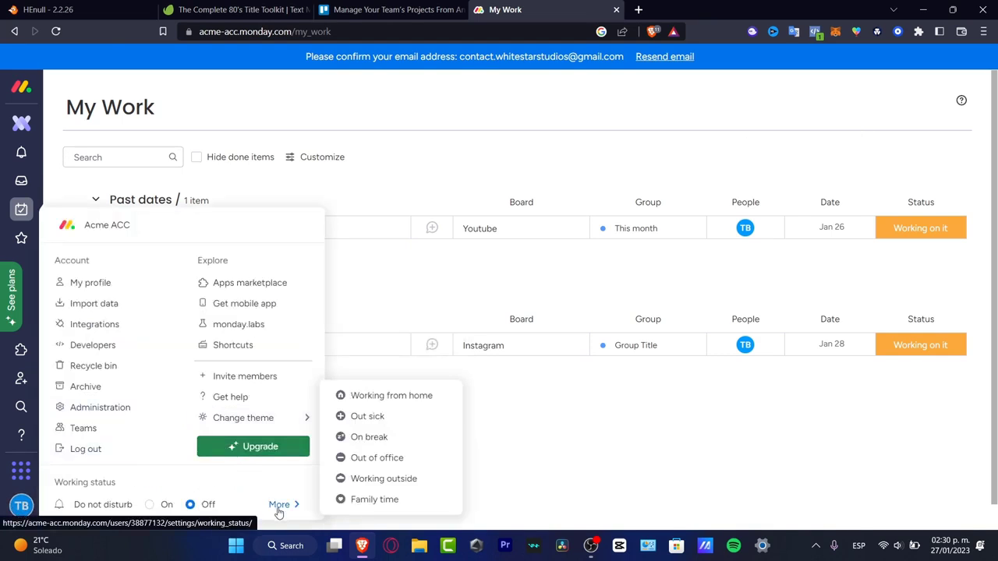